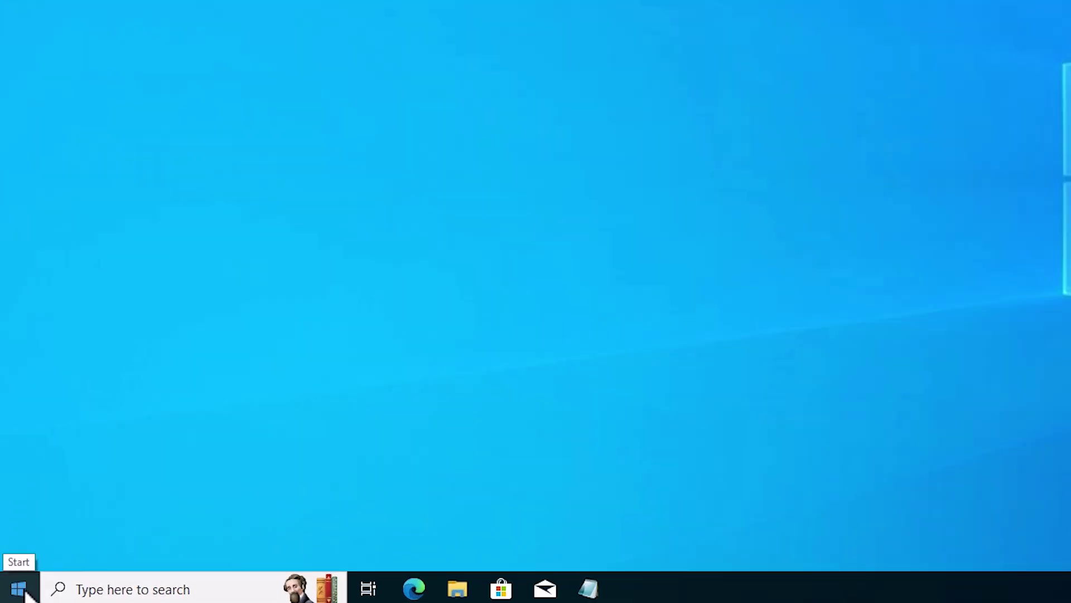
Launch Computer Management from the Start quick-links menu and centre its window.
right_click(28, 596)
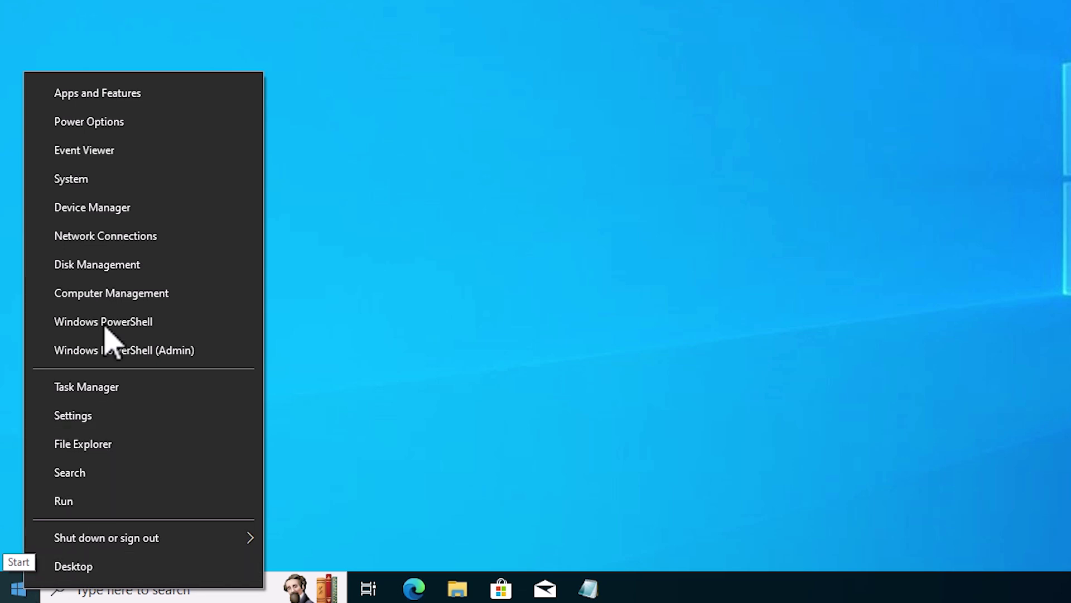
left_click(109, 295)
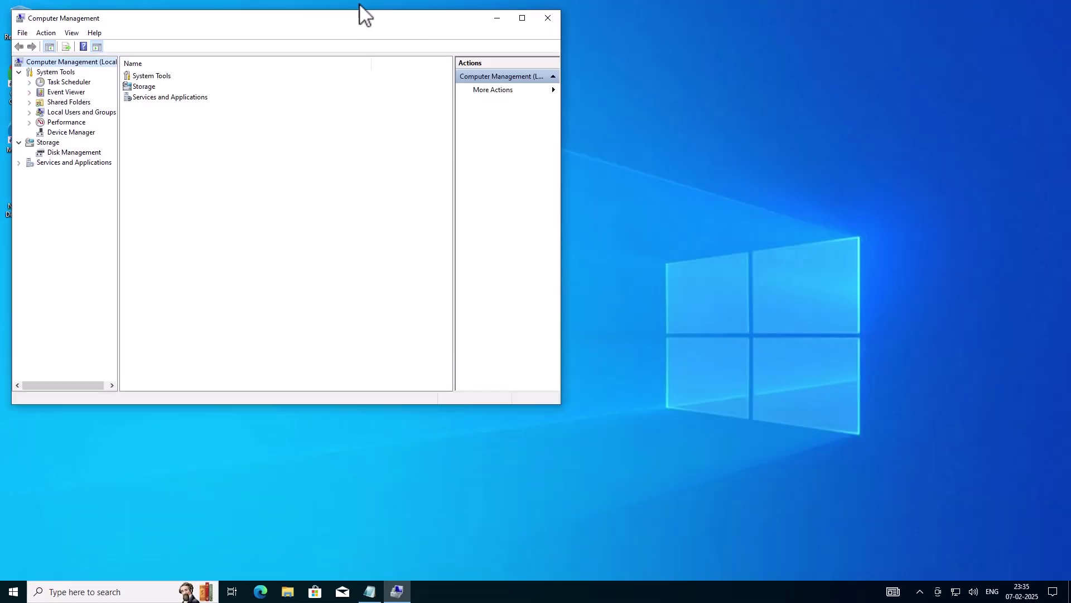
left_click_drag(345, 21, 623, 84)
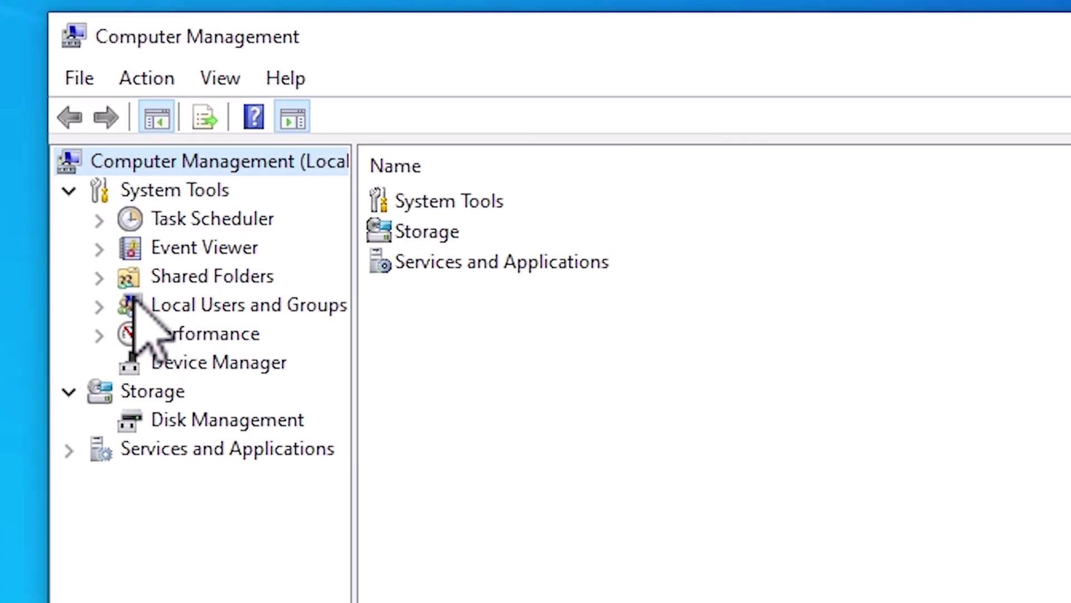
List the Users under Local Users and Groups and bring up the Administrator account's options.
left_click(307, 175)
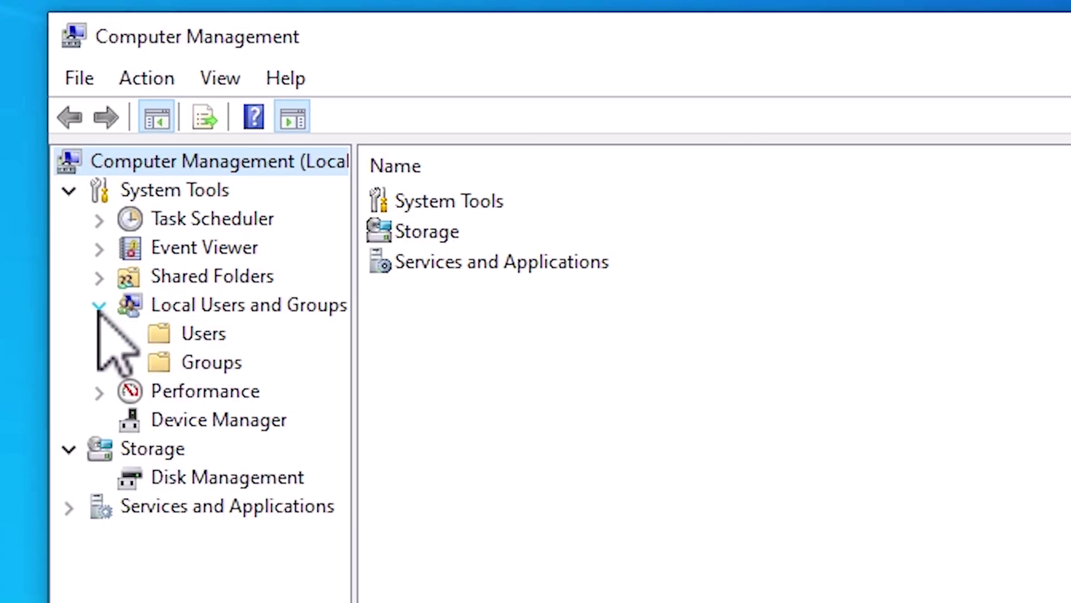
left_click(203, 337)
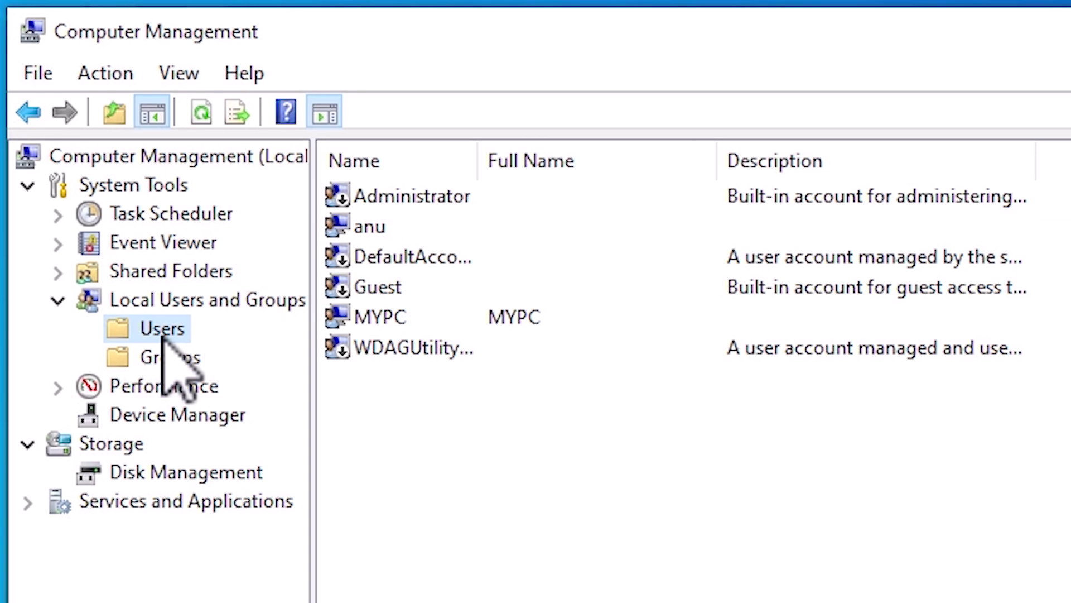
left_click(415, 199)
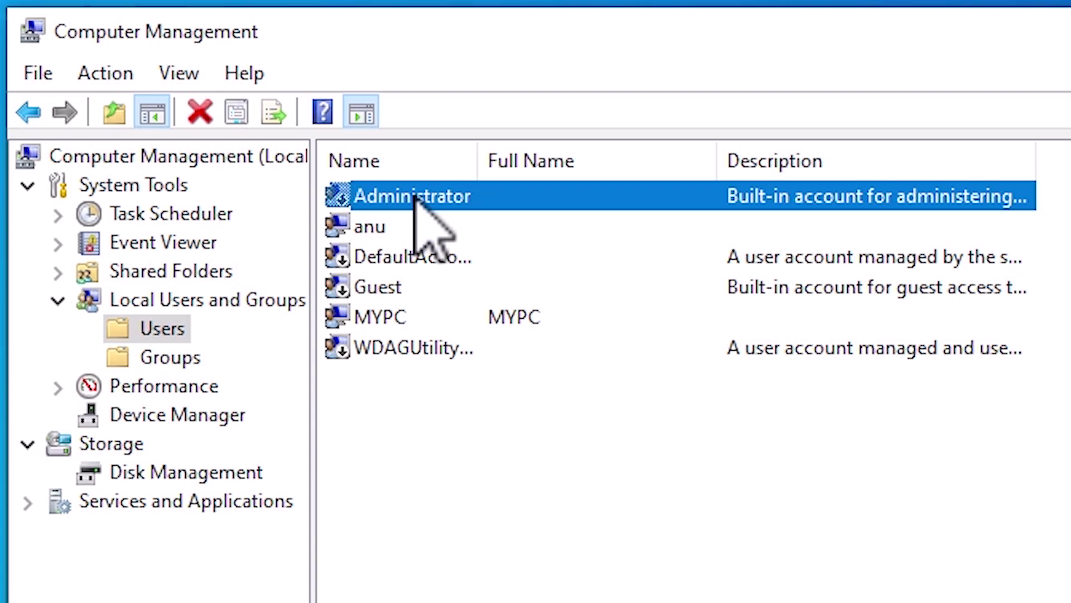
right_click(415, 196)
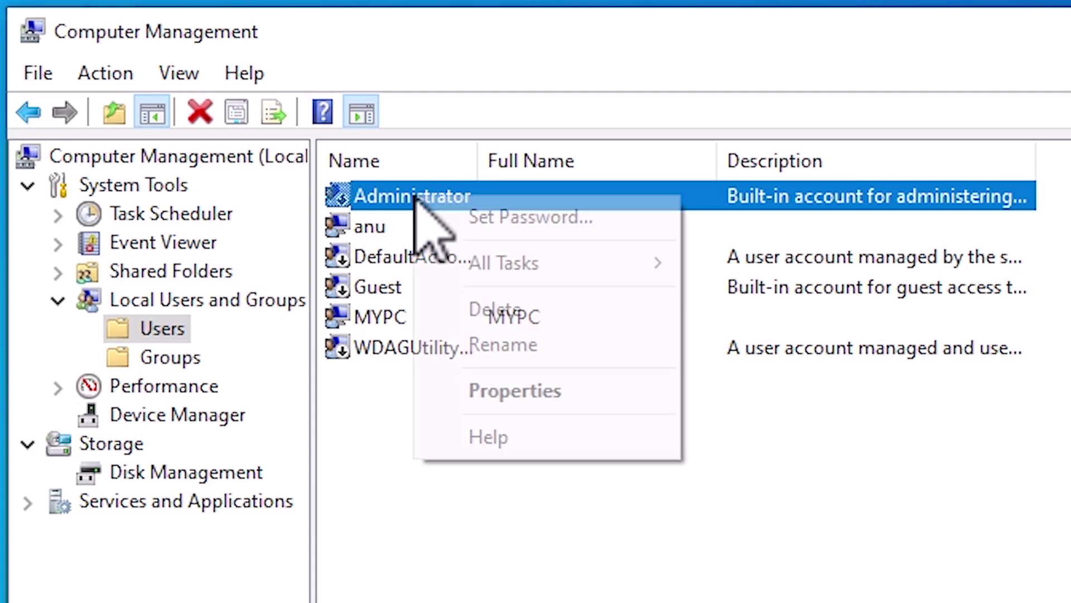
left_click(530, 392)
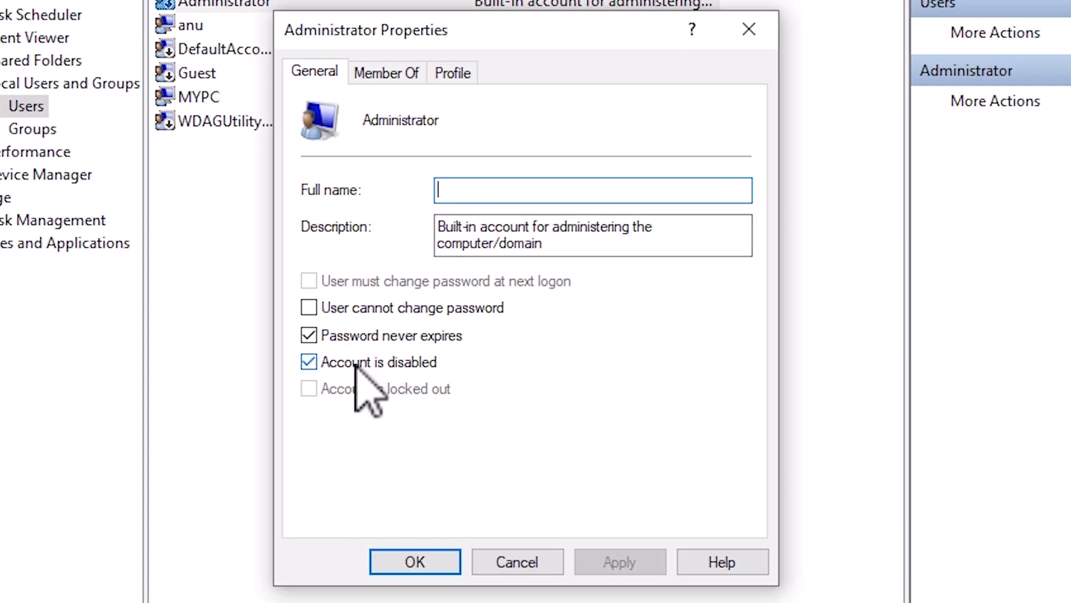
left_click(363, 364)
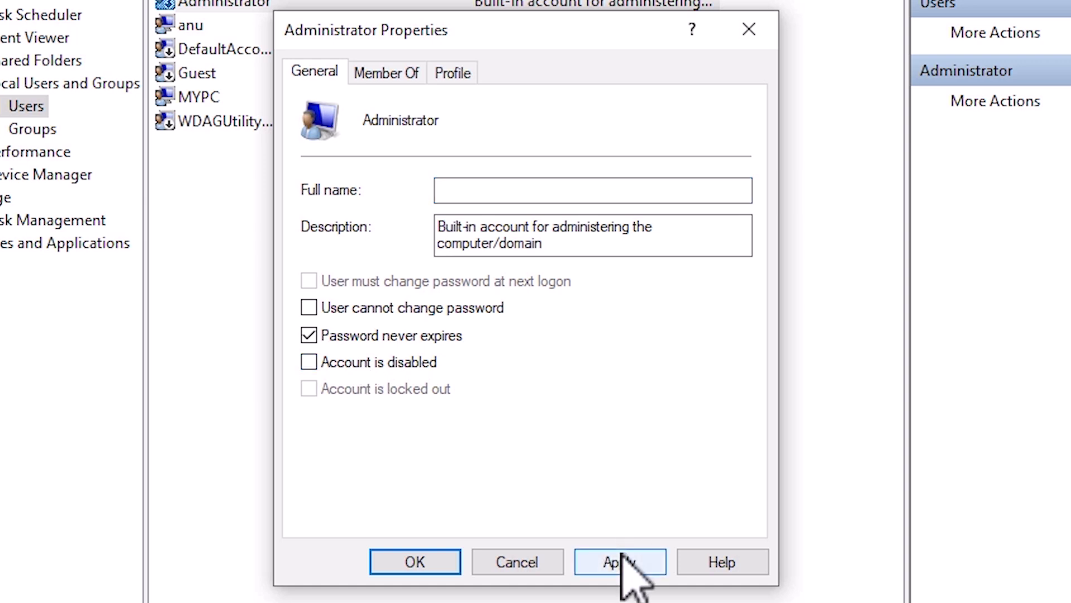
left_click(617, 564)
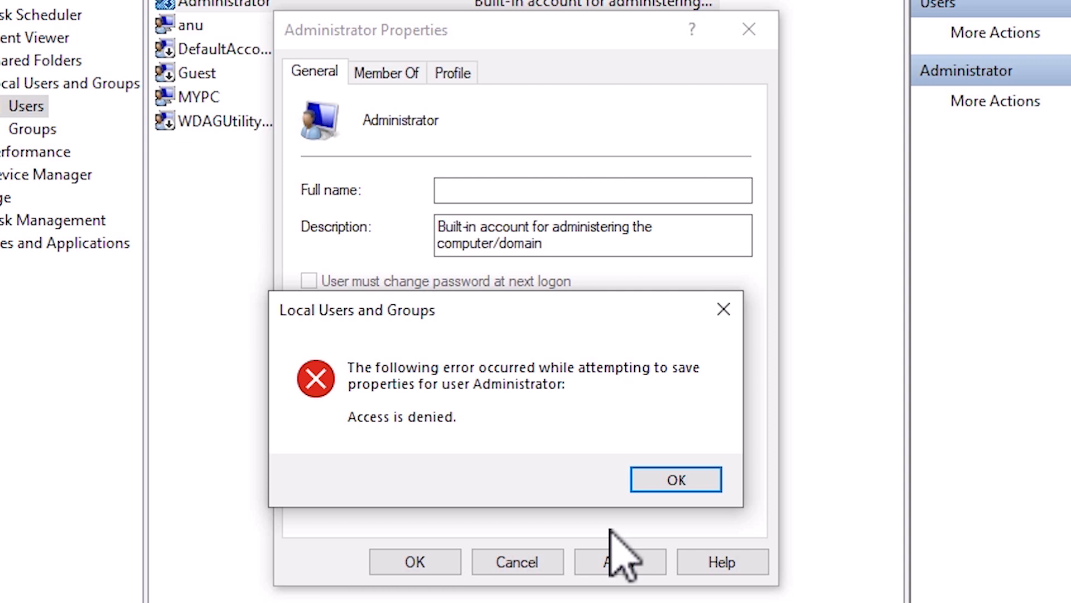
left_click(664, 479)
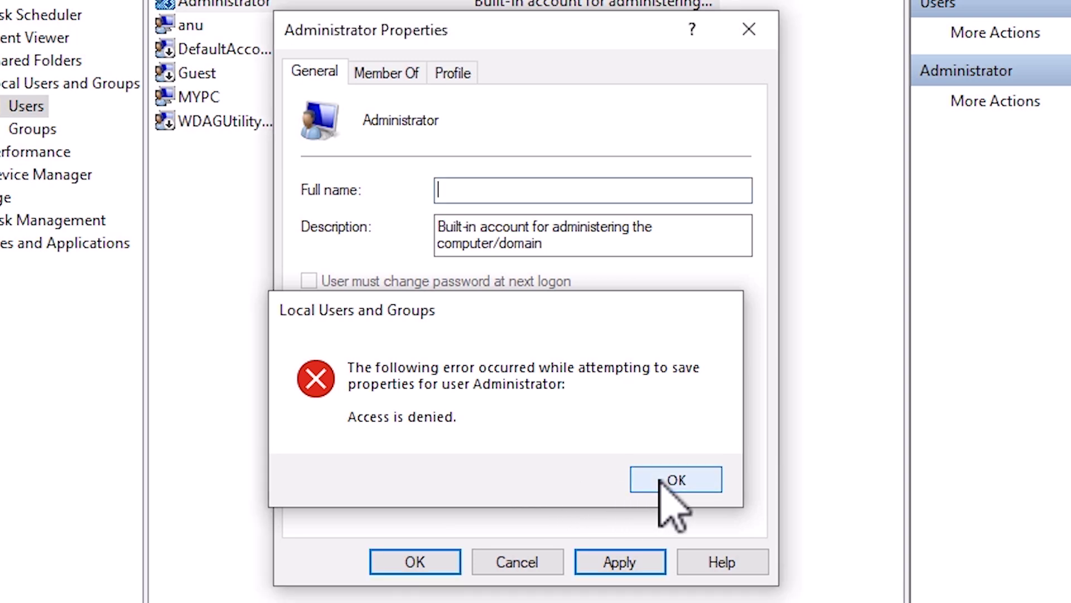
left_click(517, 558)
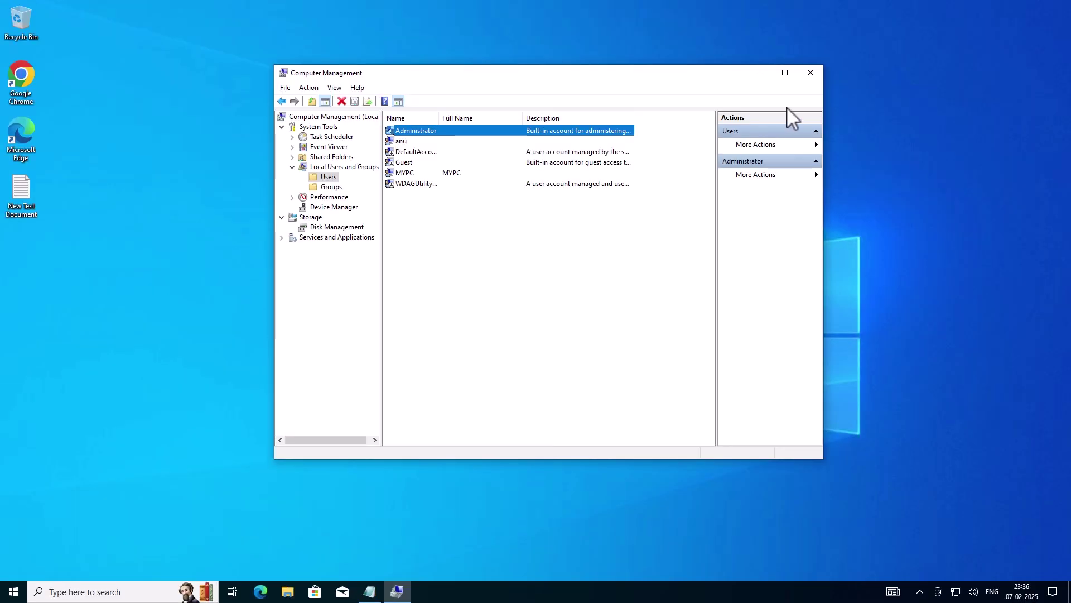
Close Computer Management and open the New Text Document notes in Notepad.
left_click(811, 73)
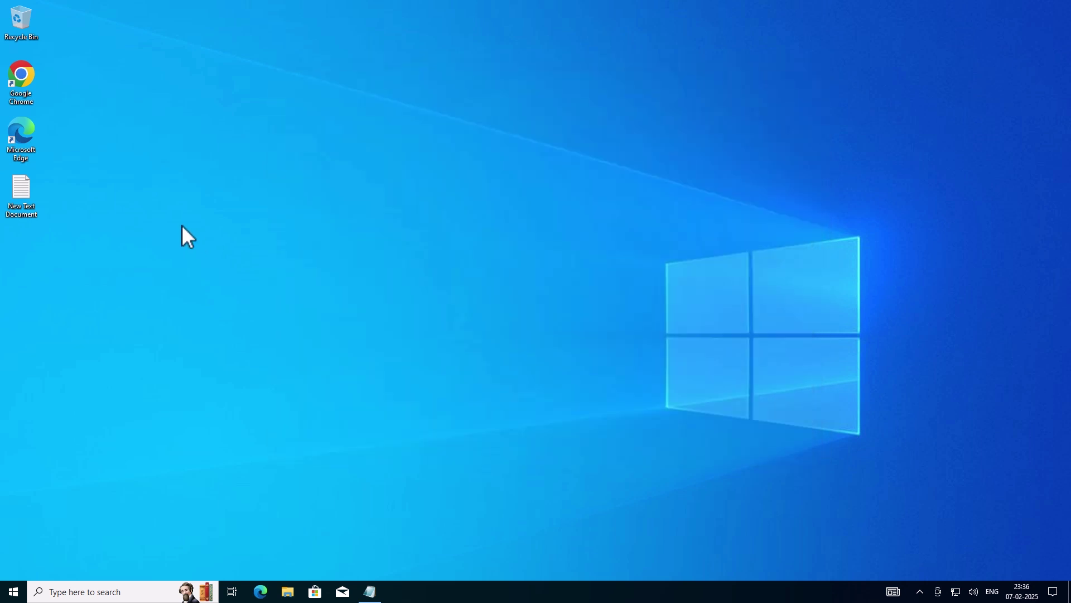
double_click(15, 194)
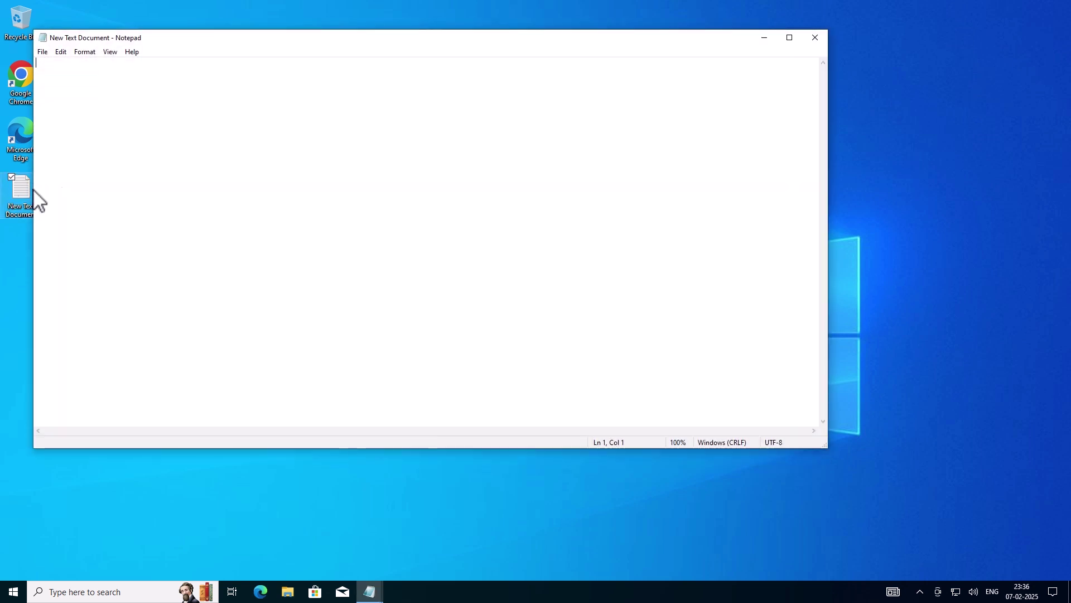
left_click(817, 38)
left_click(382, 592)
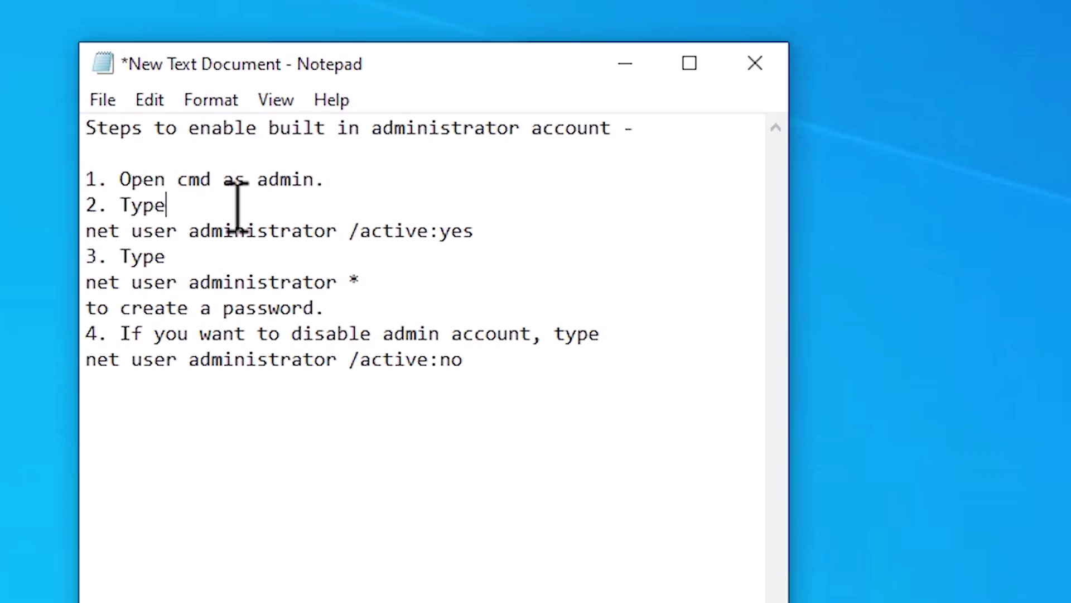
Copy the line 'net user administrator /active:yes' and minimize Notepad.
left_click_drag(474, 230, 78, 232)
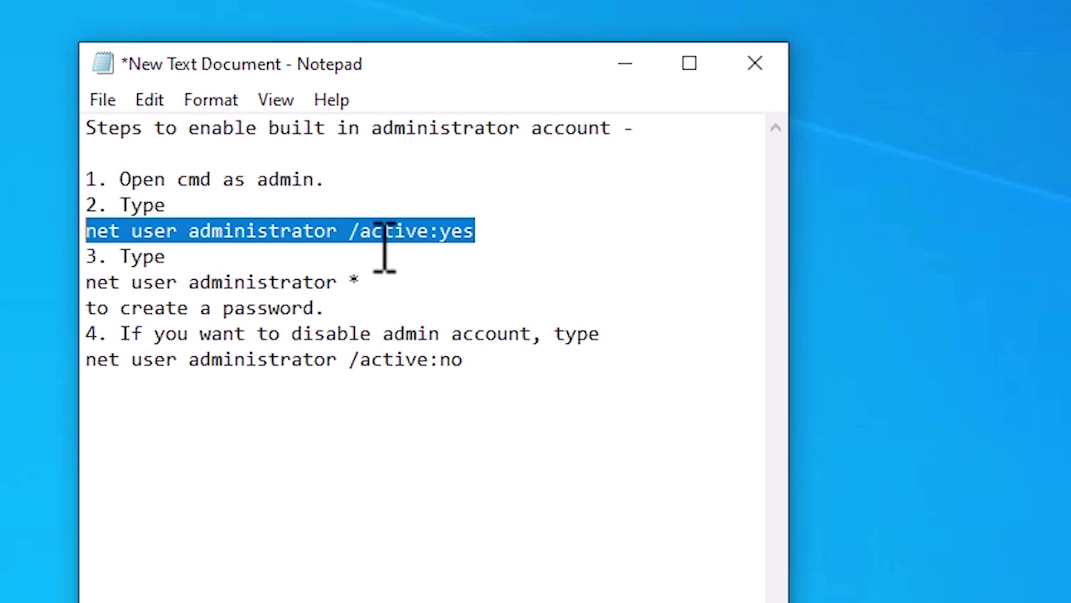
right_click(405, 233)
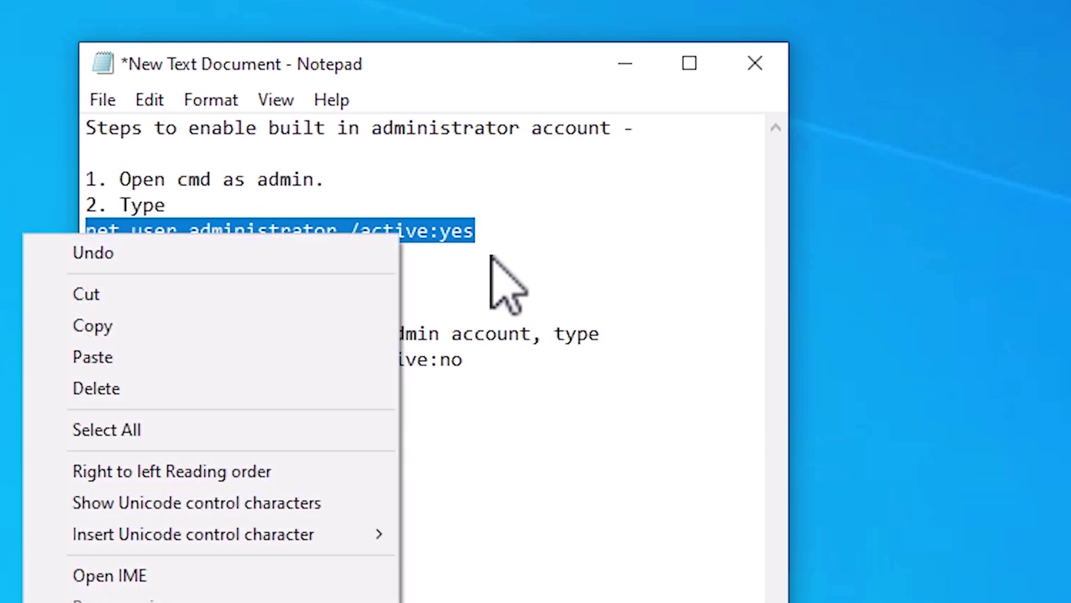
left_click(146, 327)
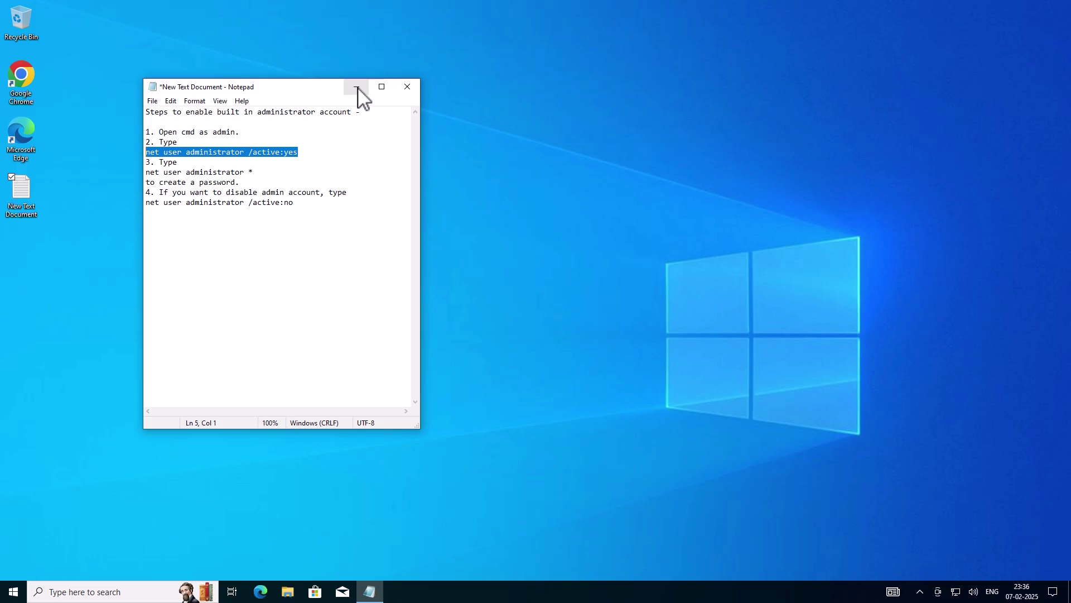
left_click(626, 63)
Search for cmd and run Command Prompt as administrator, approving the UAC prompt.
key("super")
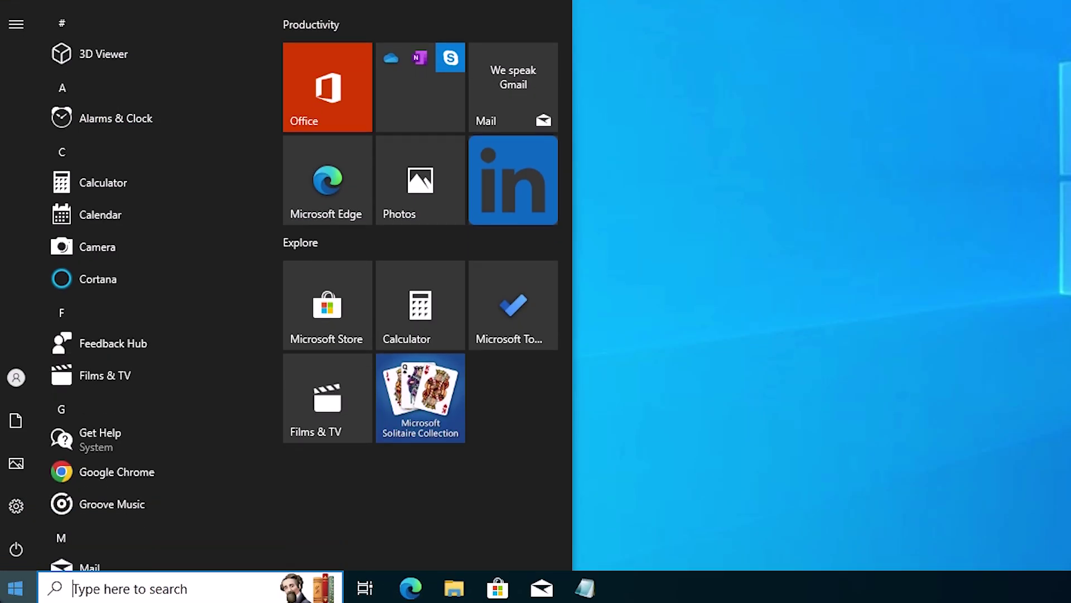
type("cmd")
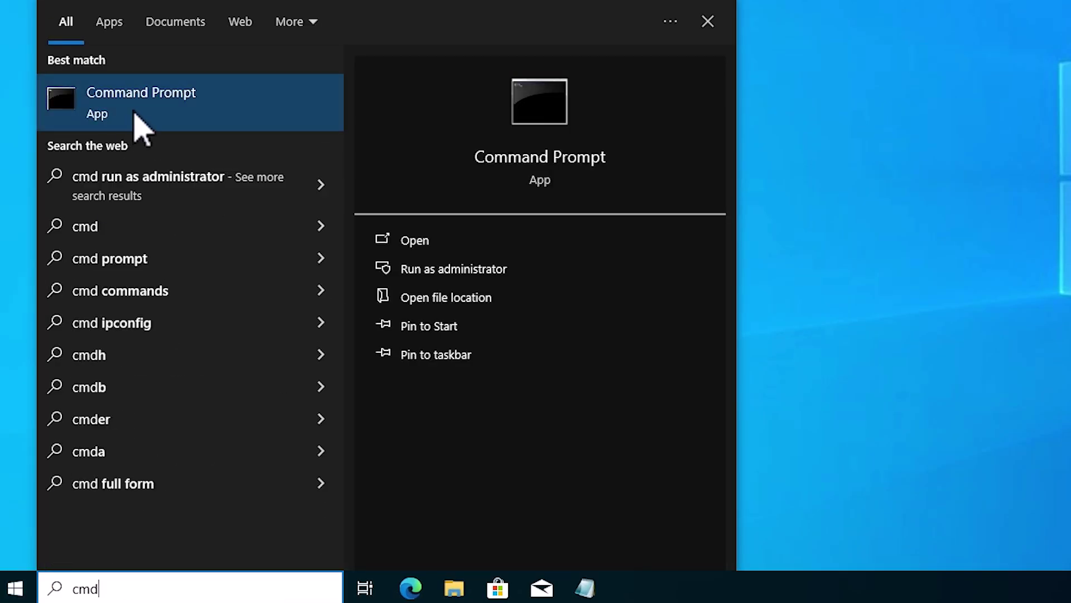
right_click(134, 111)
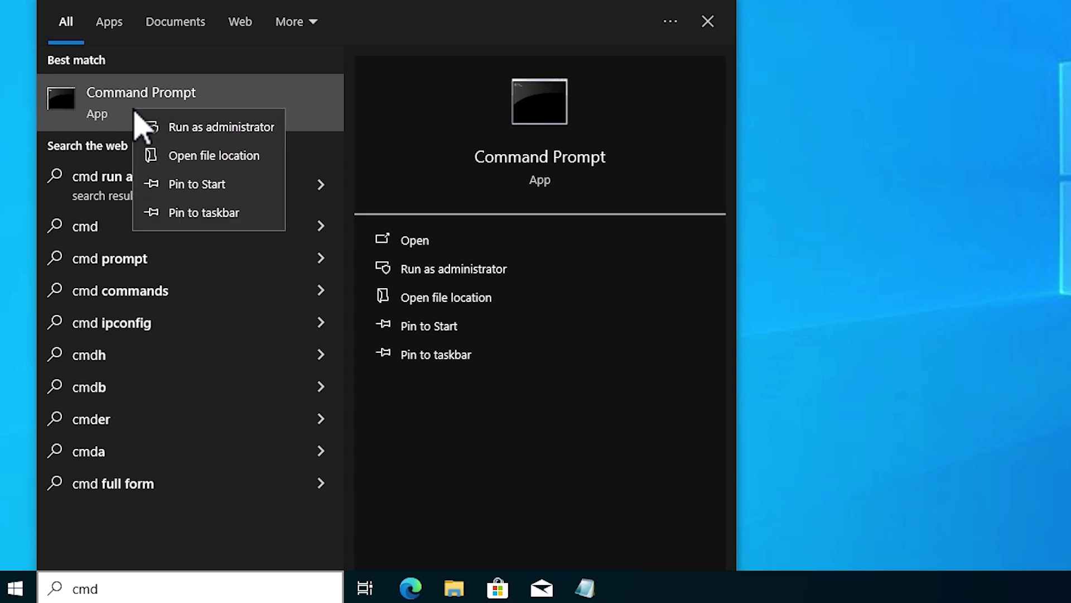
left_click(196, 129)
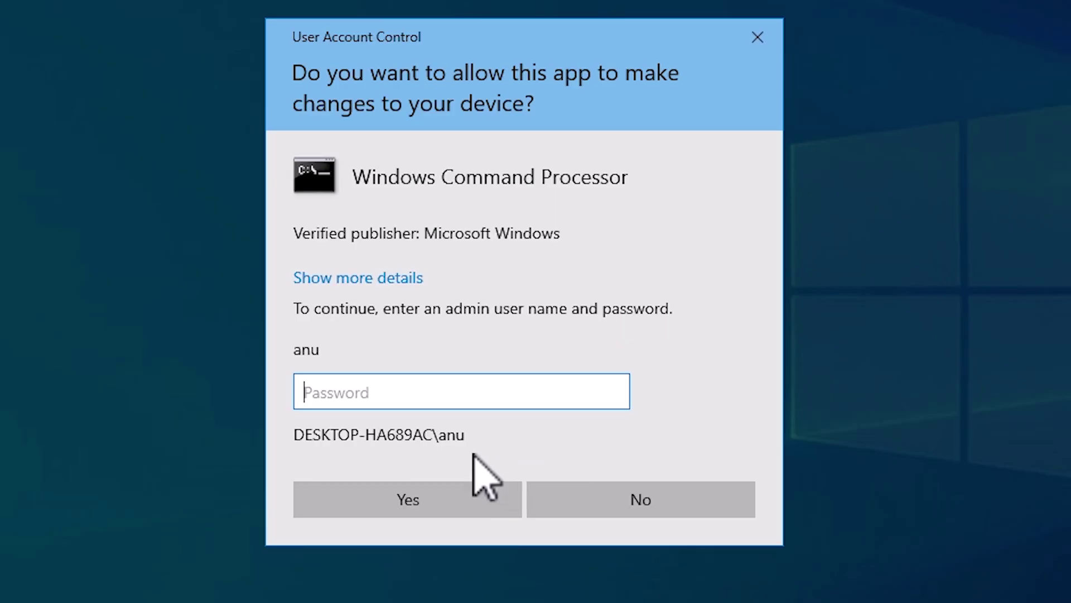
type("***")
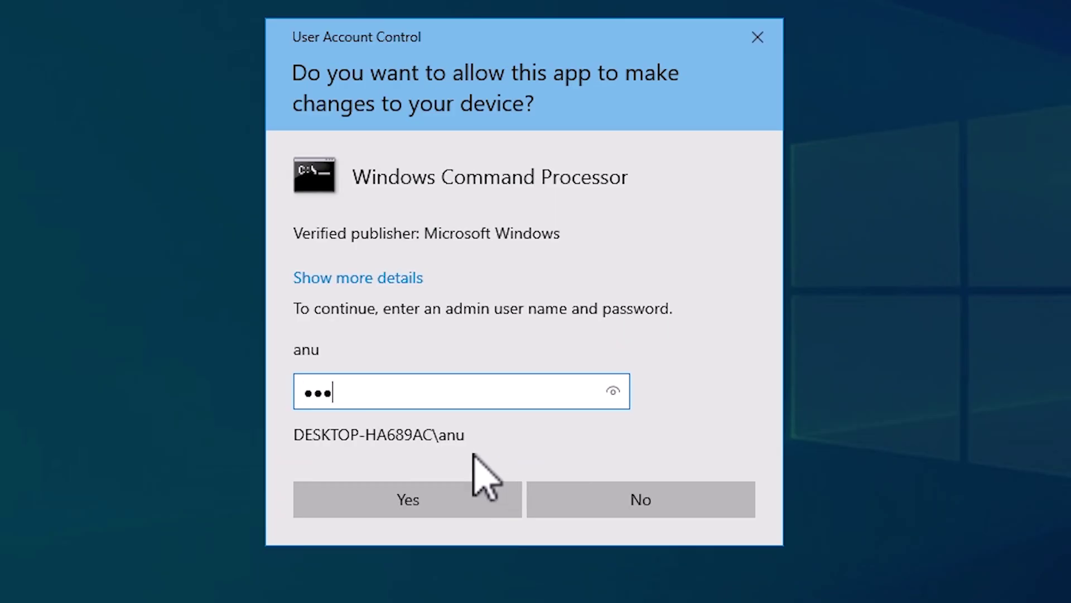
left_click(470, 491)
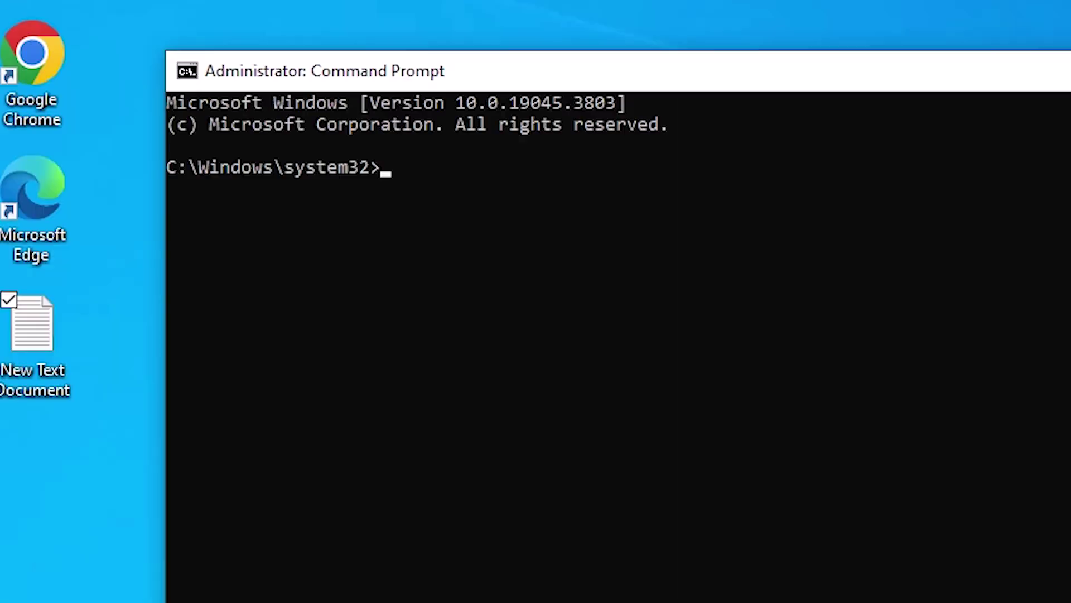
Paste and run 'net user administrator /active:yes' to enable the Administrator account.
left_click_drag(909, 74, 959, 95)
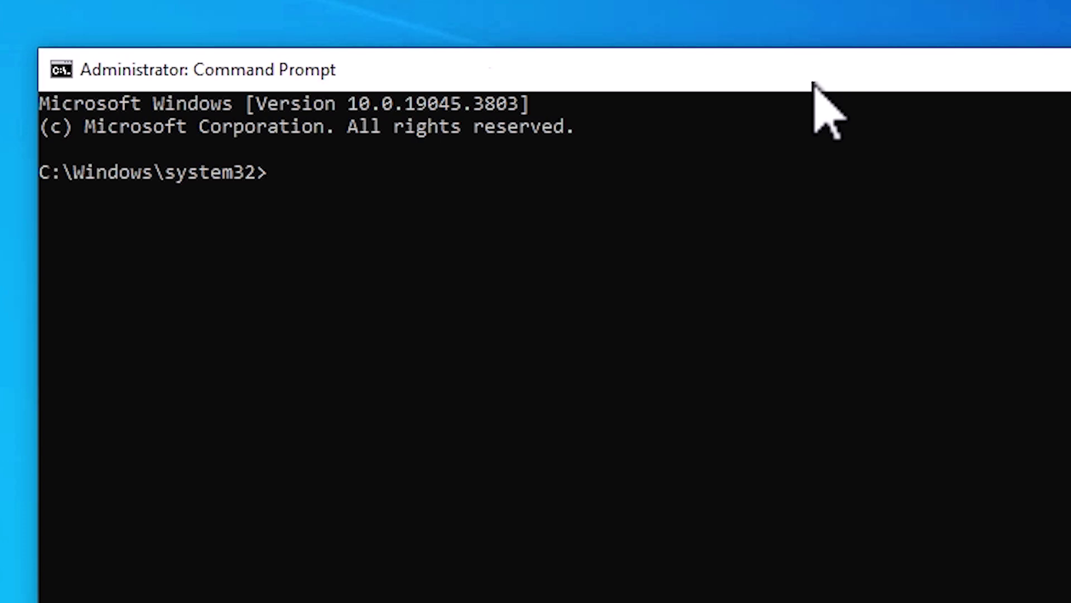
key("ctrl+v")
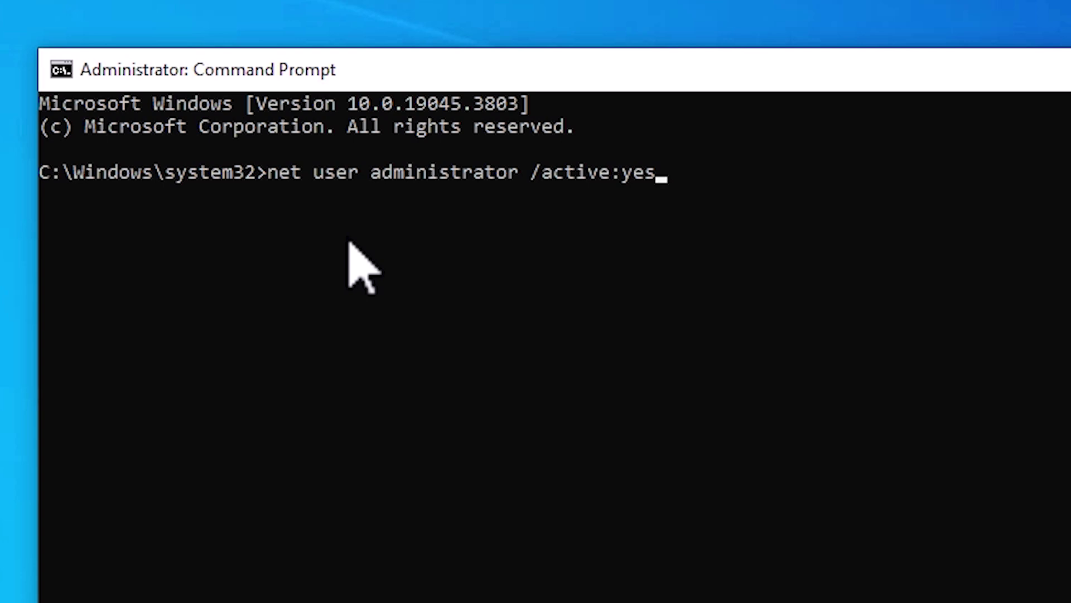
key("Return")
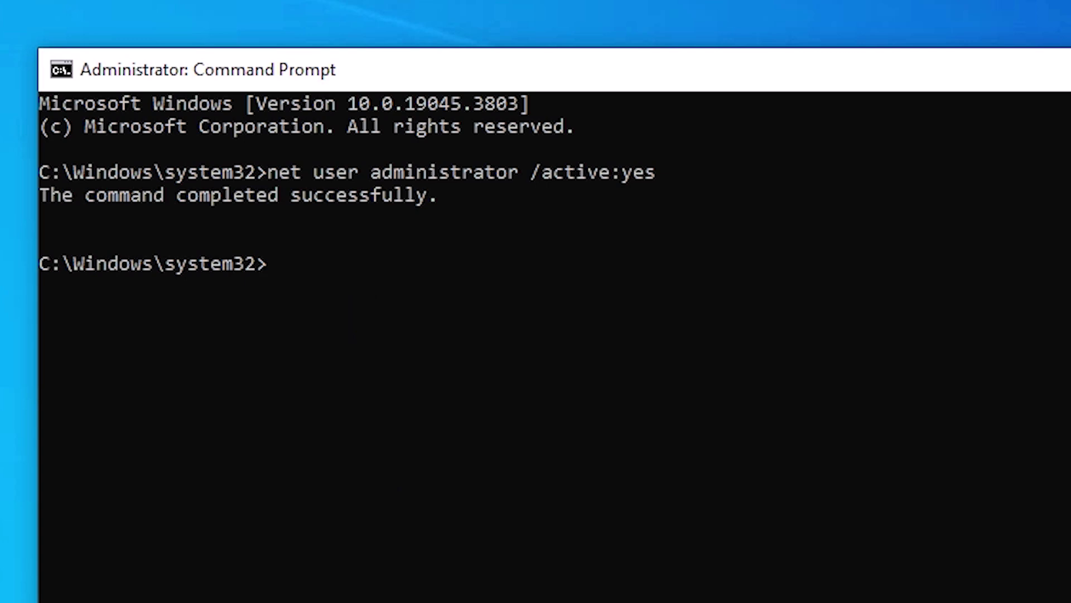
key("alt+Tab")
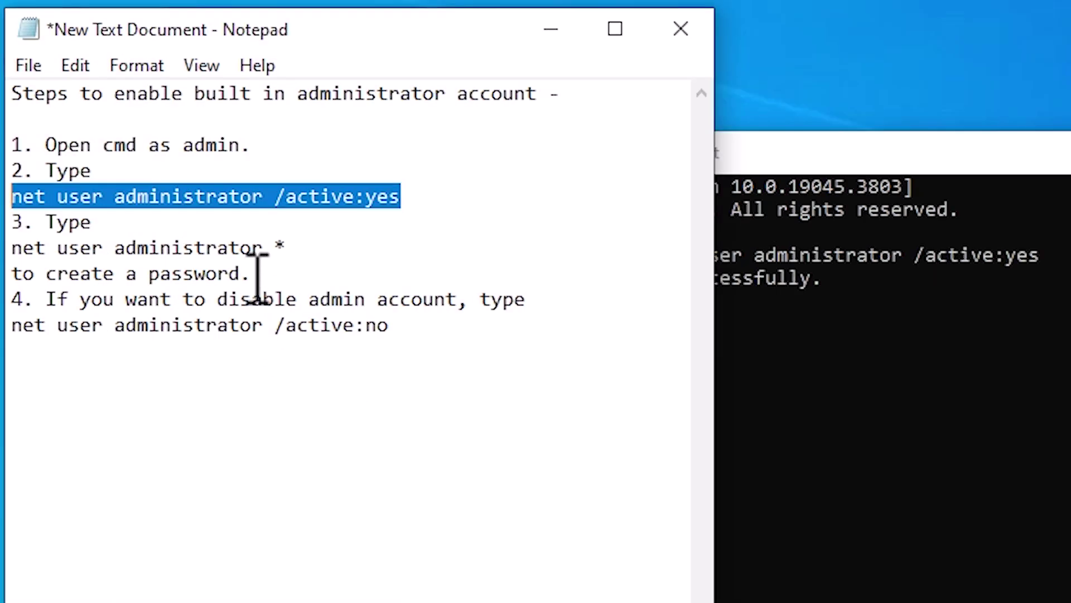
Copy 'net user administrator *' from the notes and return focus to the elevated Command Prompt.
left_click(258, 269)
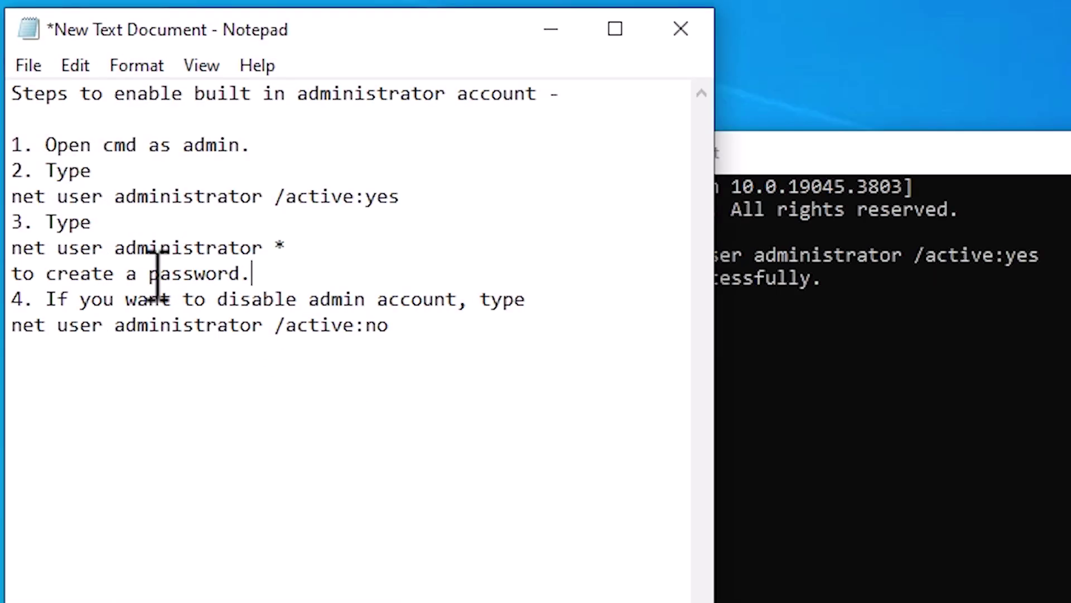
key("shift+Home")
left_click(244, 275)
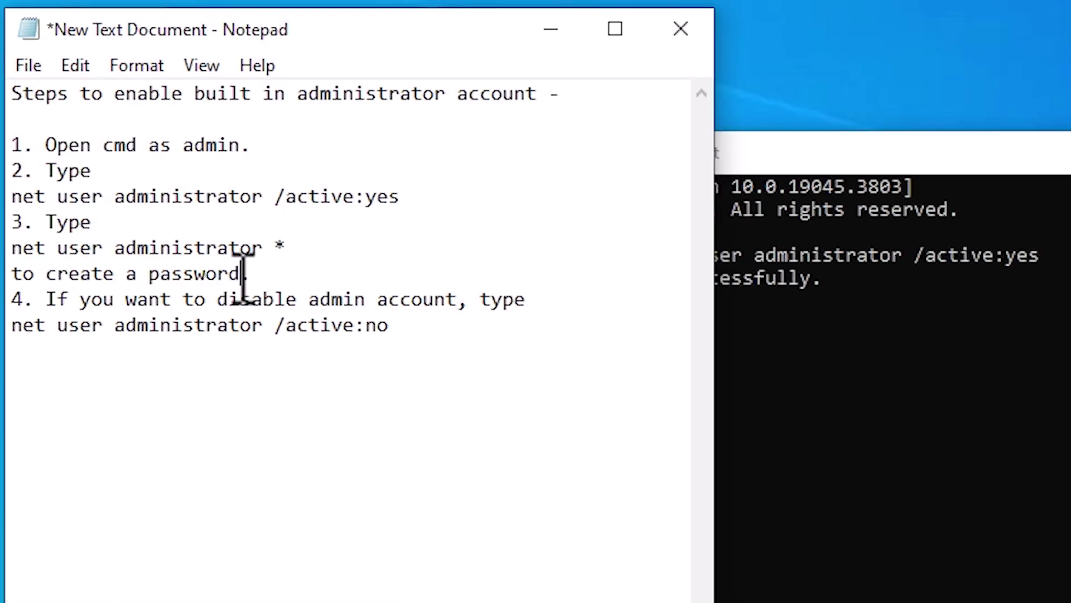
left_click_drag(12, 248, 294, 251)
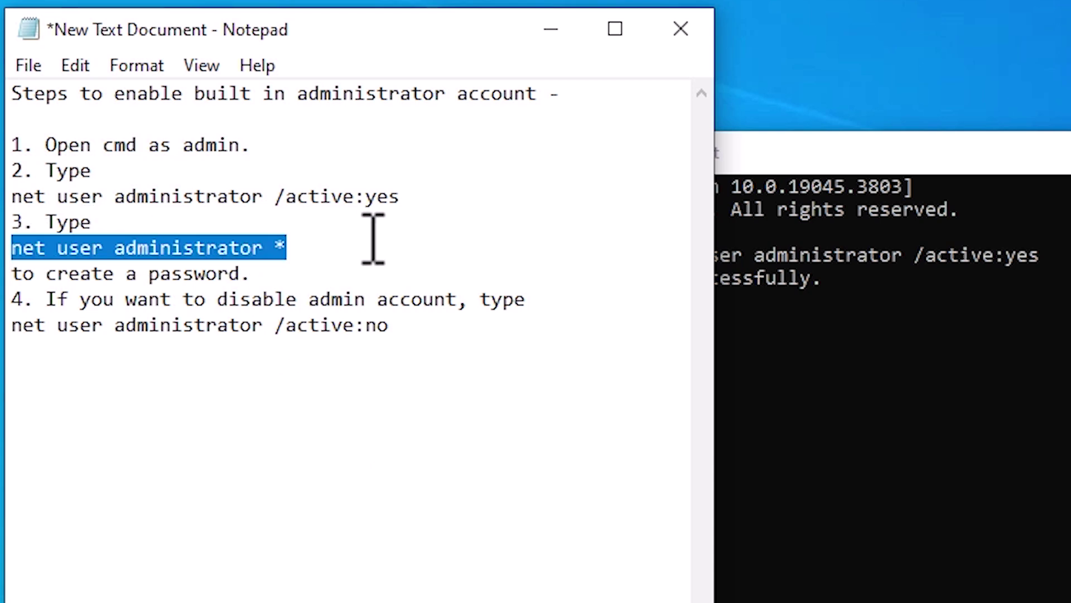
right_click(273, 246)
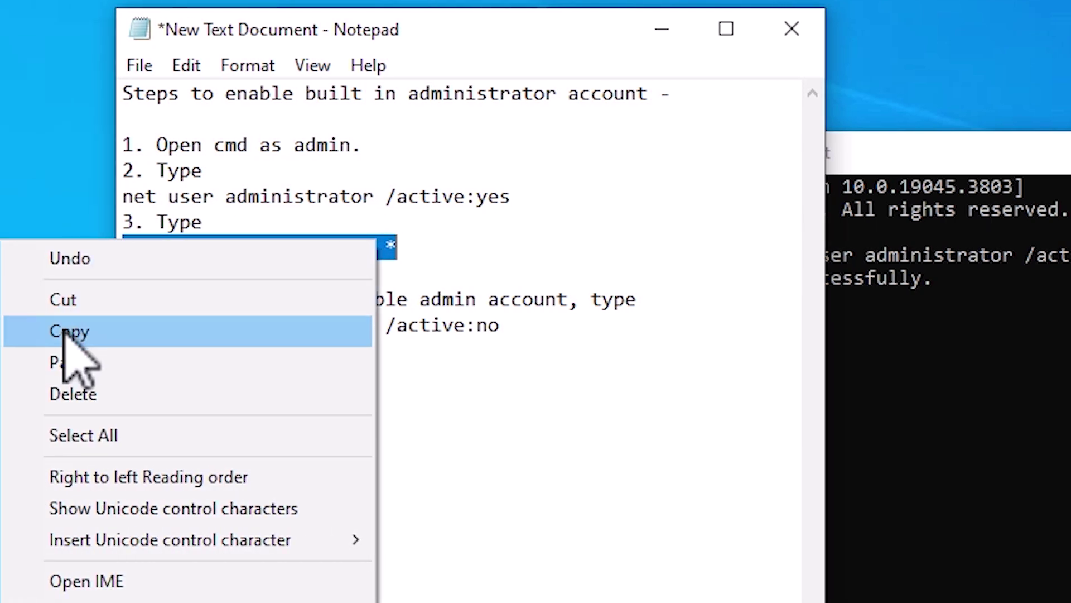
left_click(0, 335)
left_click(662, 29)
left_click(931, 366)
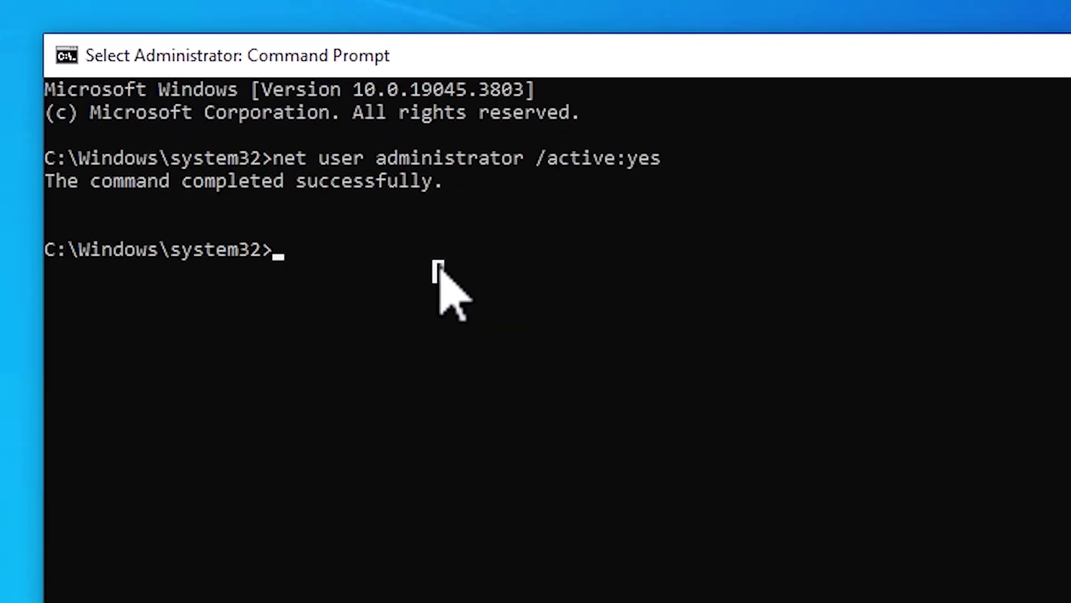
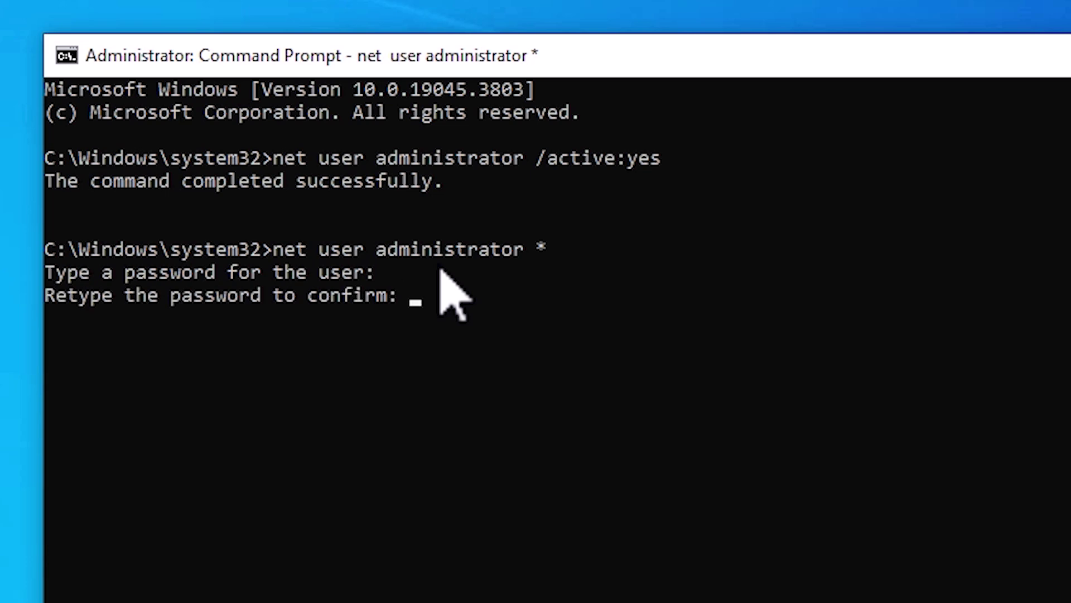
Confirm the built-in Administrator's new password, then exit Command Prompt.
key("Return")
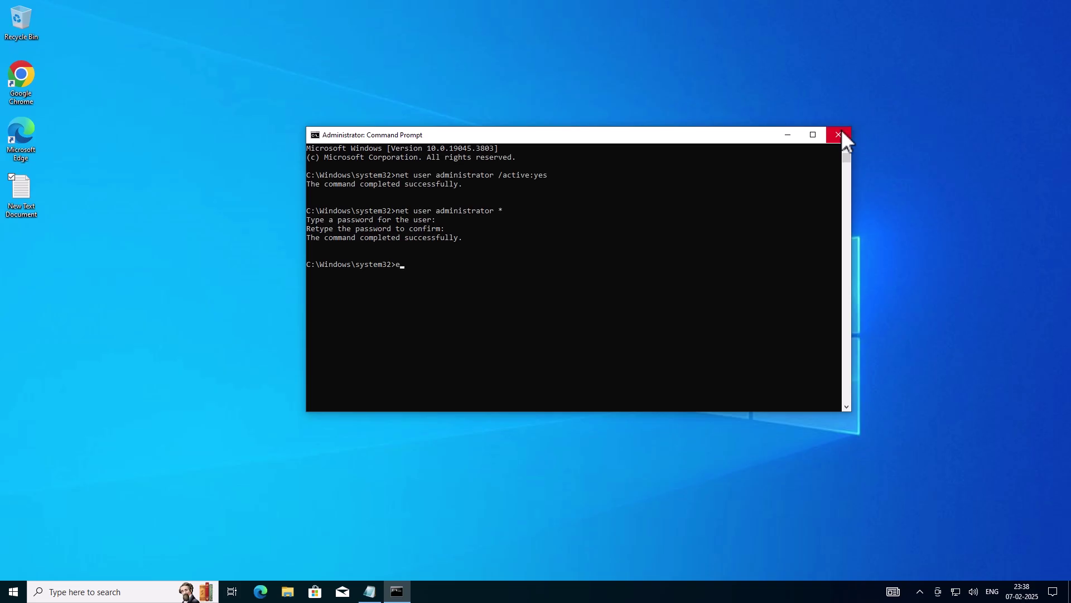
type("xit")
key("Return")
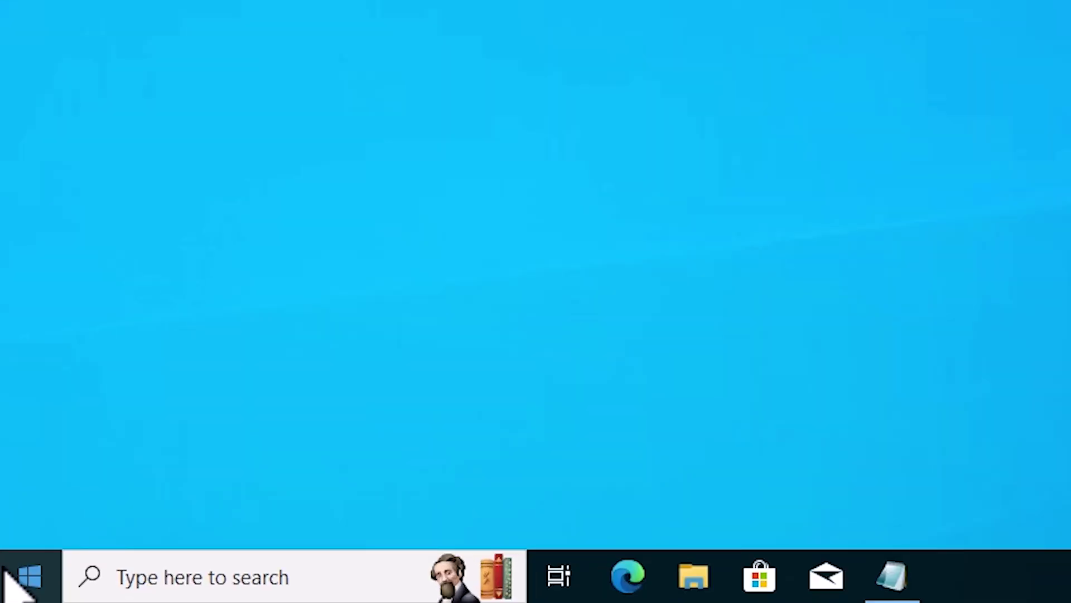
Sign out of MYPC and sign back in as Administrator with its password.
left_click(6, 575)
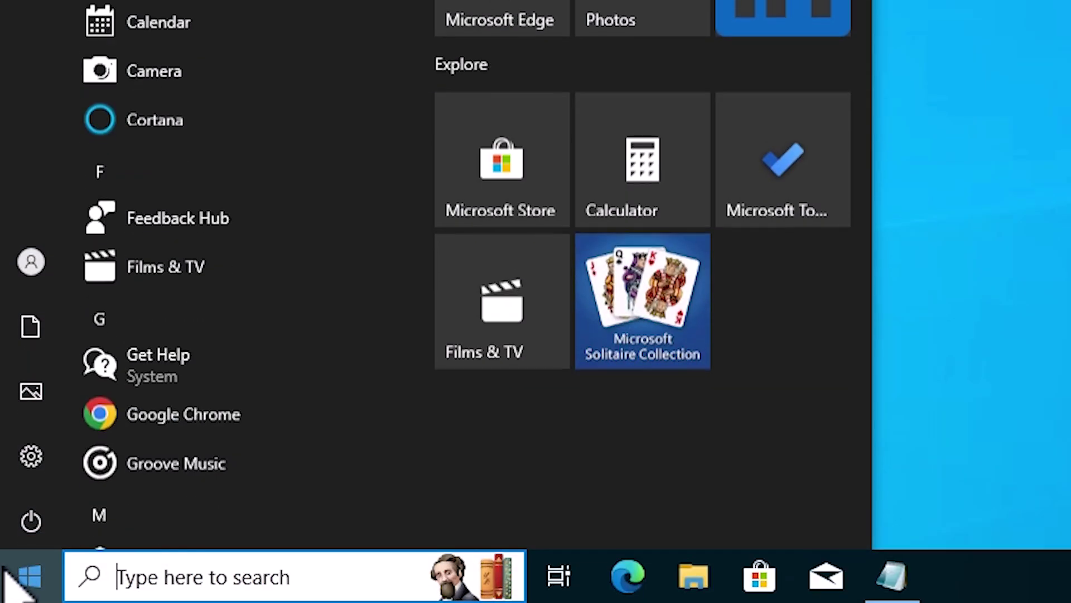
left_click(35, 281)
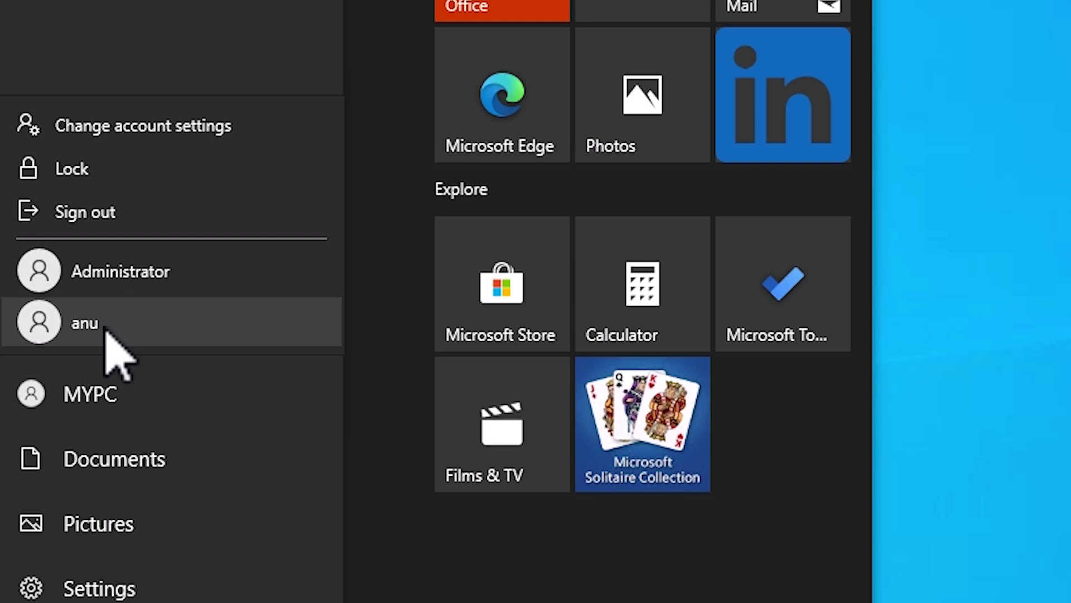
left_click(94, 220)
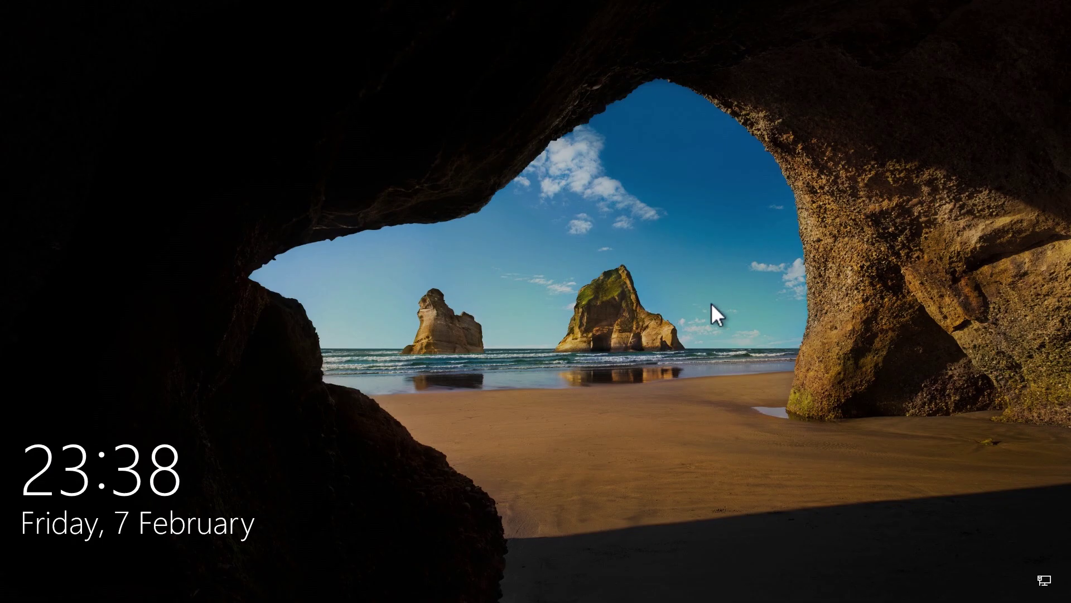
left_click(712, 311)
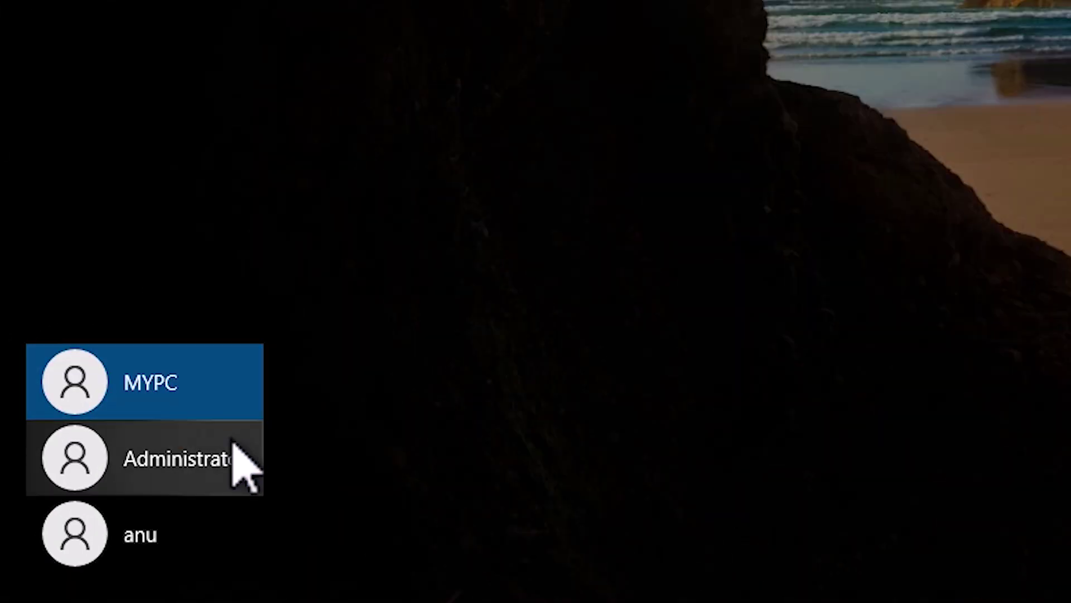
left_click(227, 451)
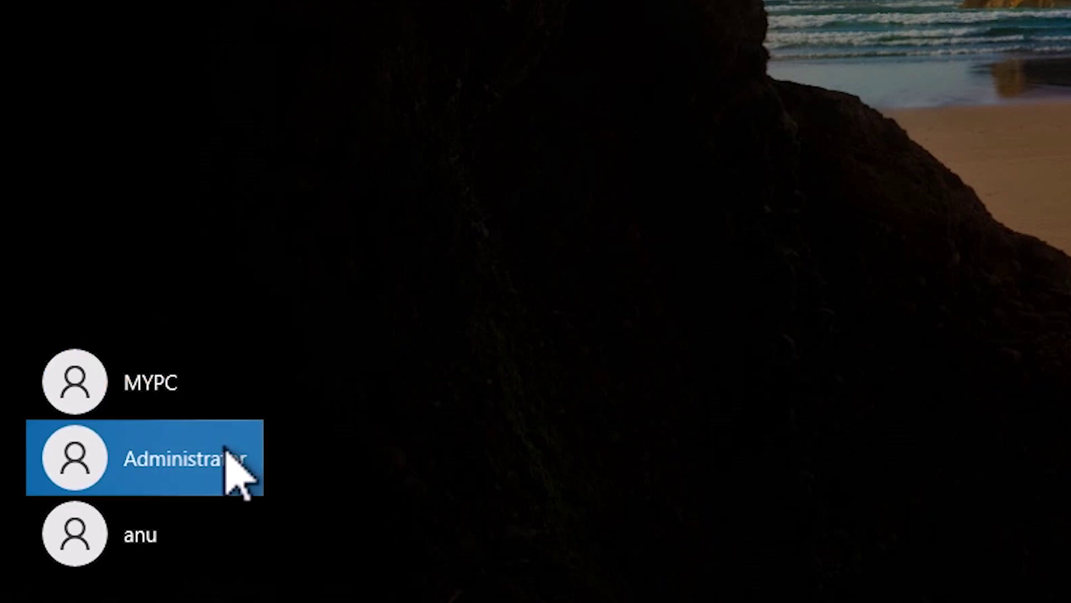
type("P")
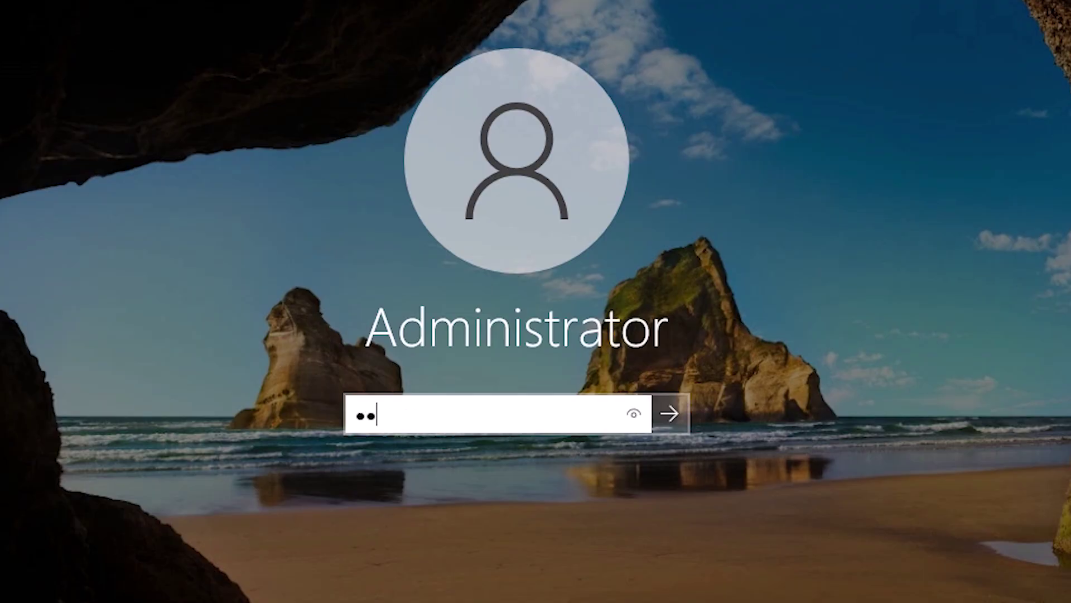
key("Return")
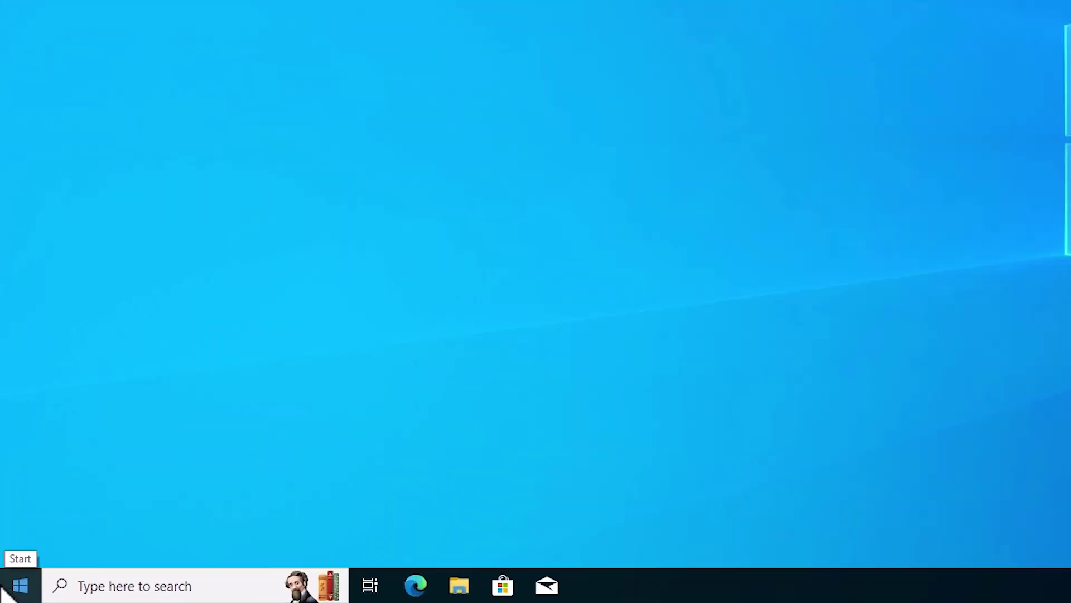
Launch Computer Management from the Start right-click menu and centre its window.
left_click(6, 593)
left_click(798, 375)
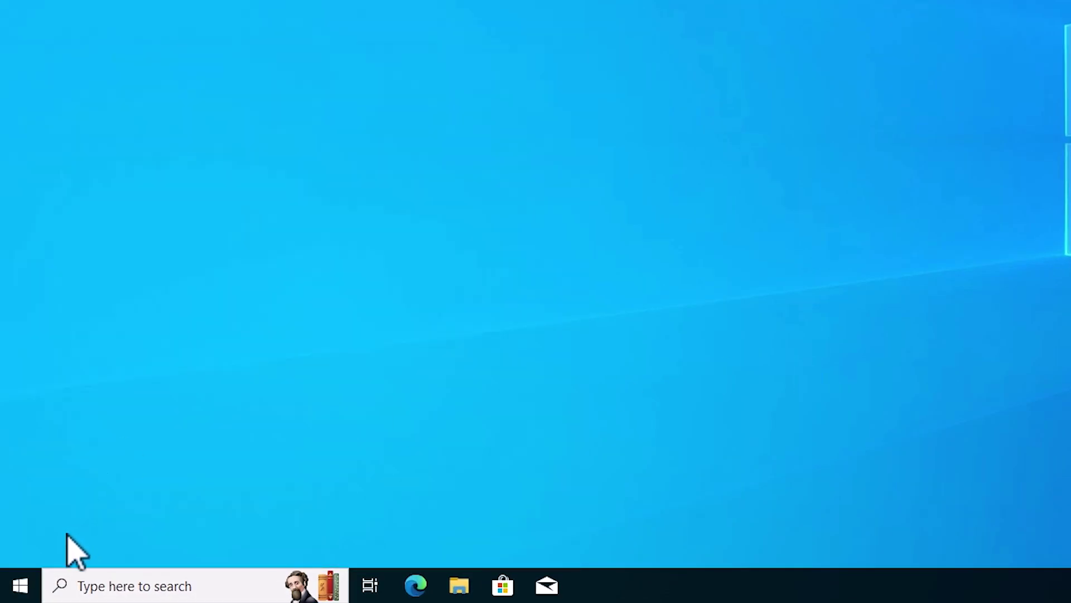
right_click(30, 578)
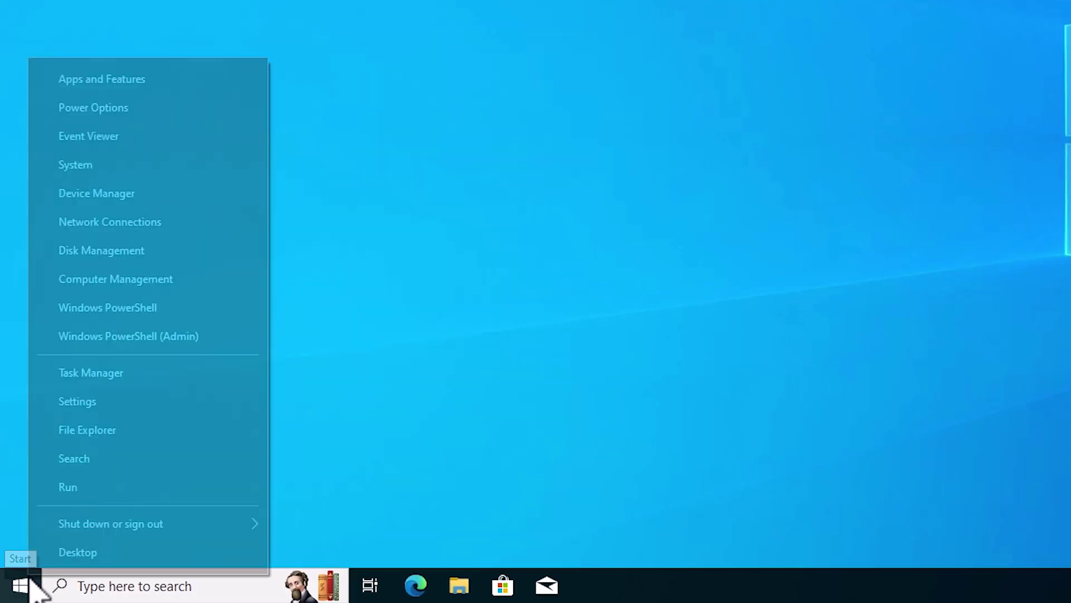
left_click(150, 284)
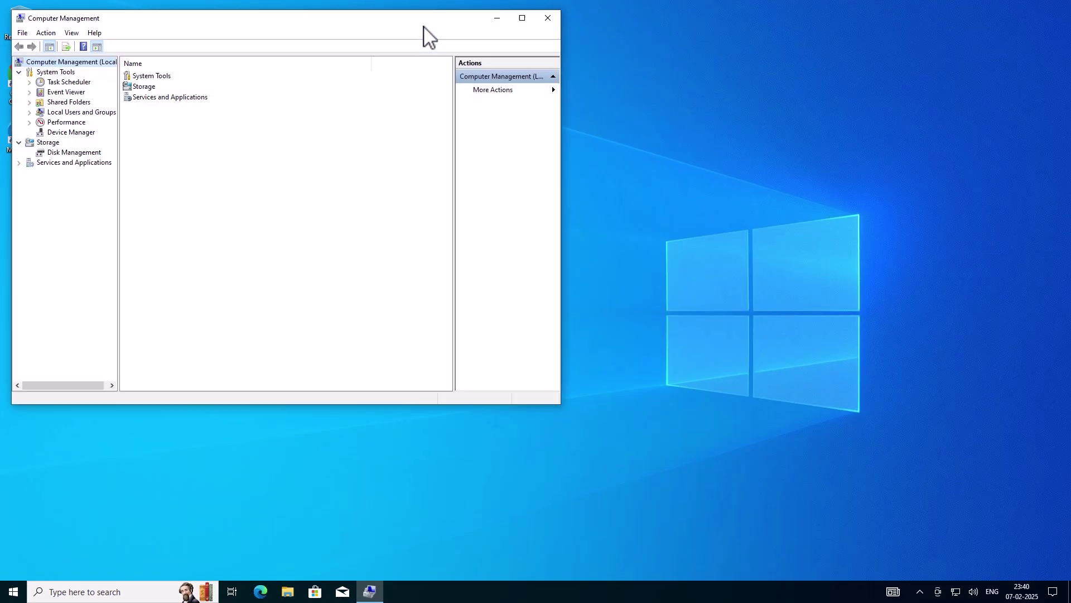
left_click_drag(287, 28, 559, 91)
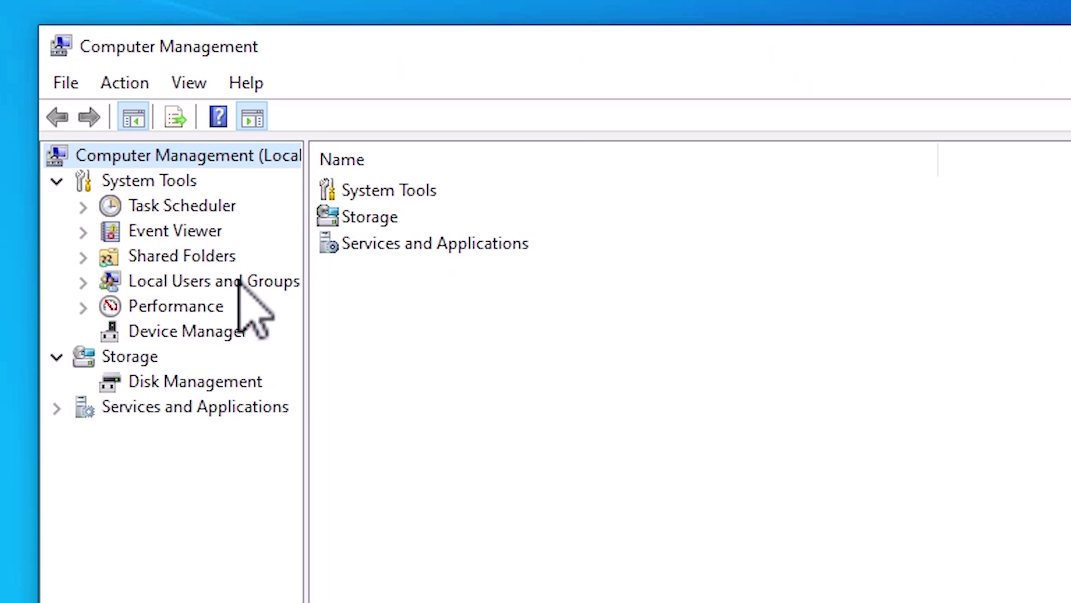
Under Local Users and Groups, list Users and bring up MYPC's context menu.
left_click(84, 282)
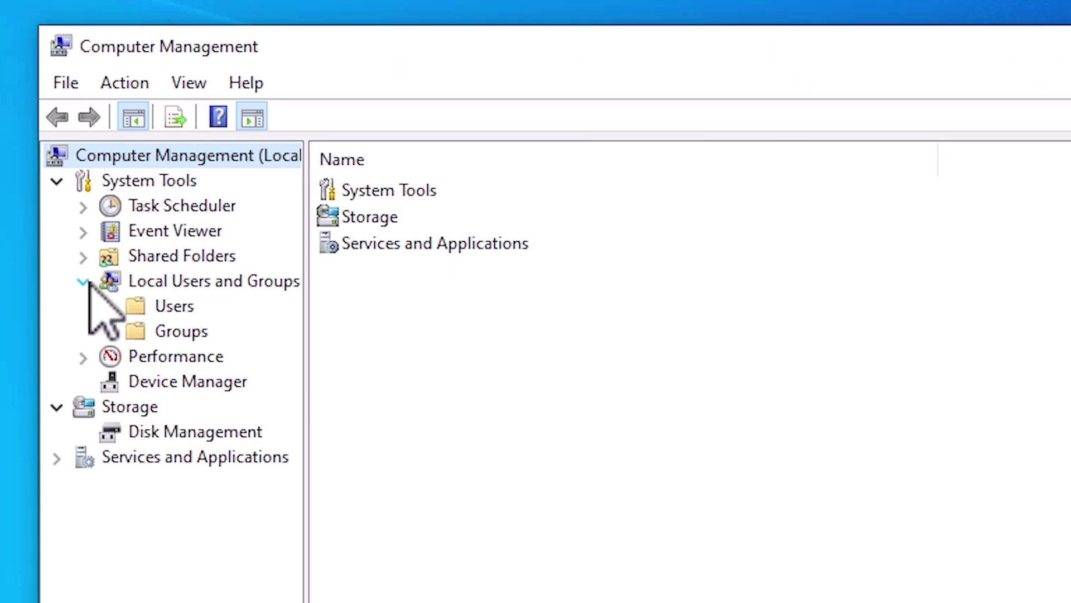
left_click(177, 307)
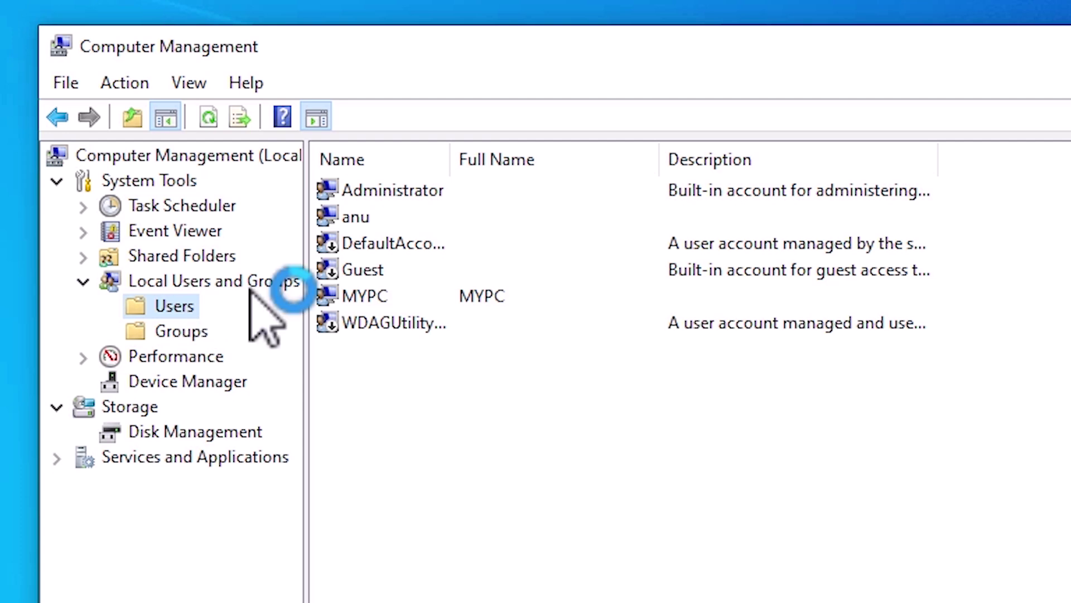
left_click(385, 297)
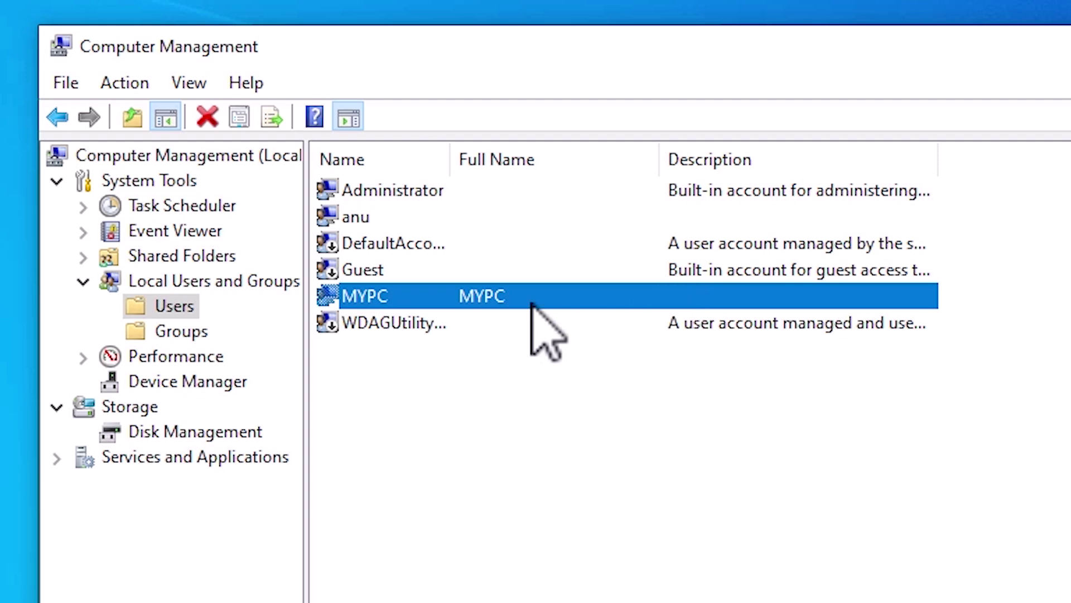
right_click(411, 302)
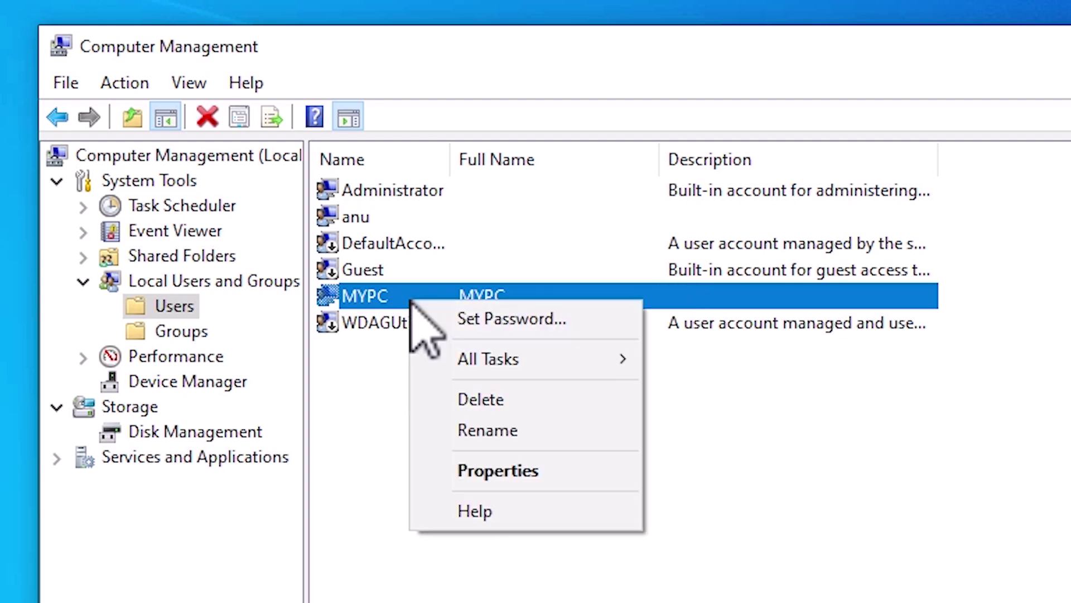
In MYPC Properties, view the Member Of tab (Users only) and open Select Groups.
left_click(491, 470)
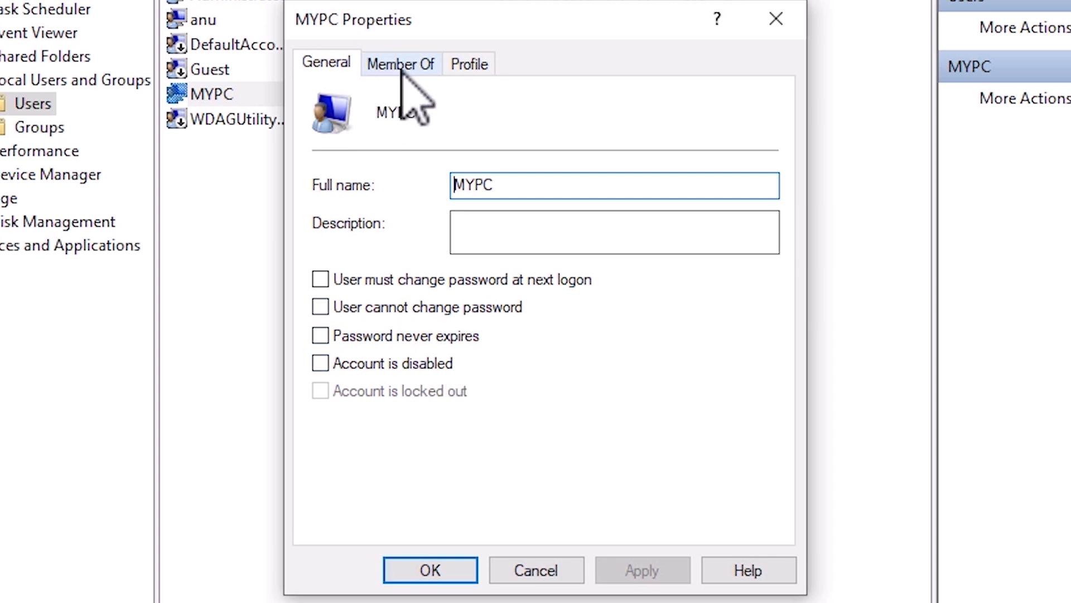
left_click(402, 64)
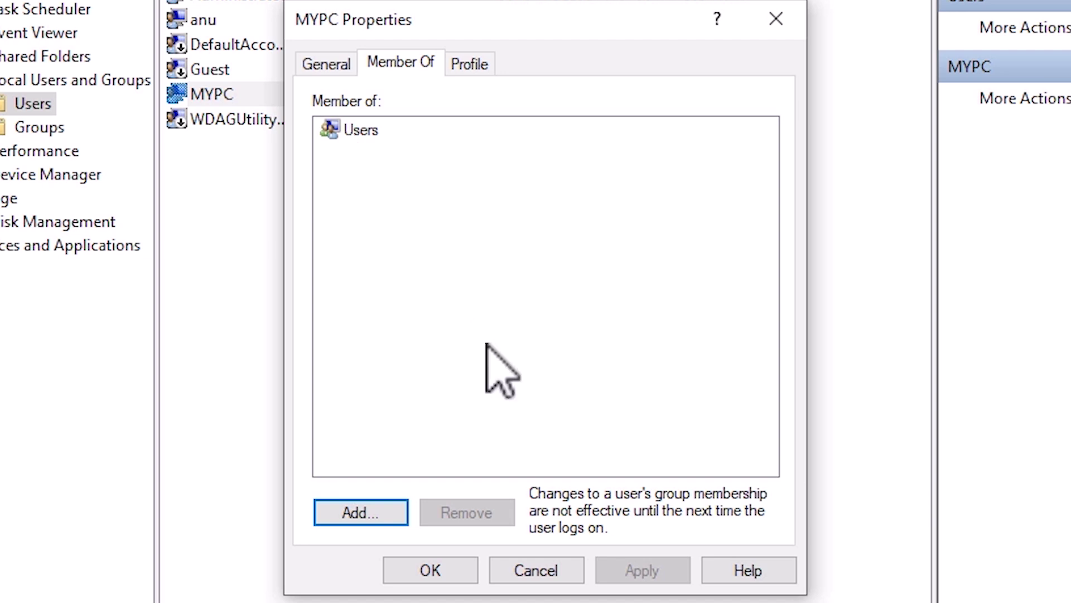
left_click(396, 511)
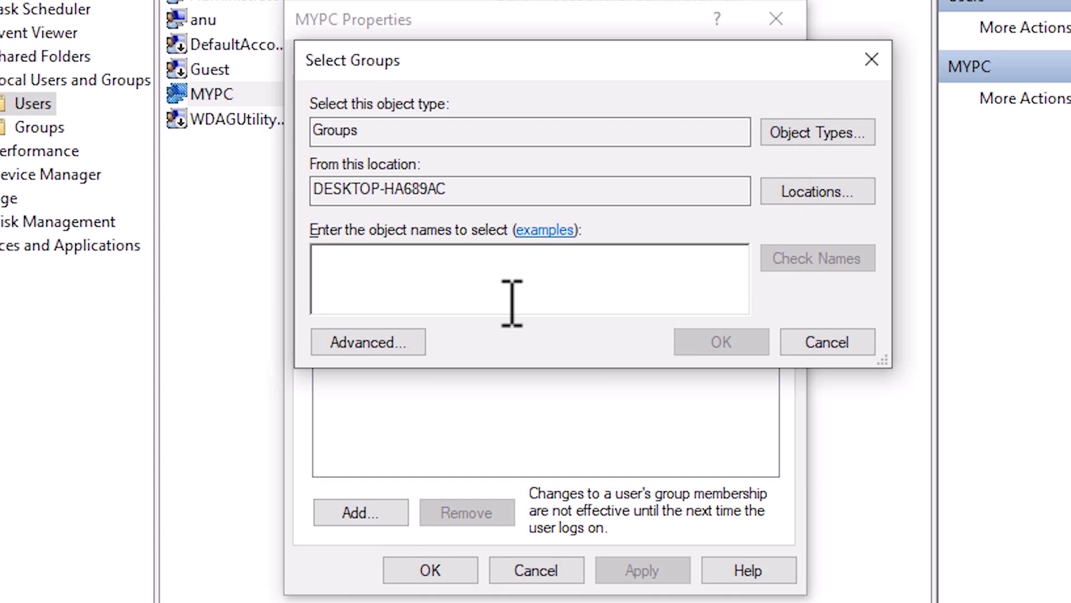
Find and add the Administrators group to MYPC, then apply and save its properties.
left_click(381, 343)
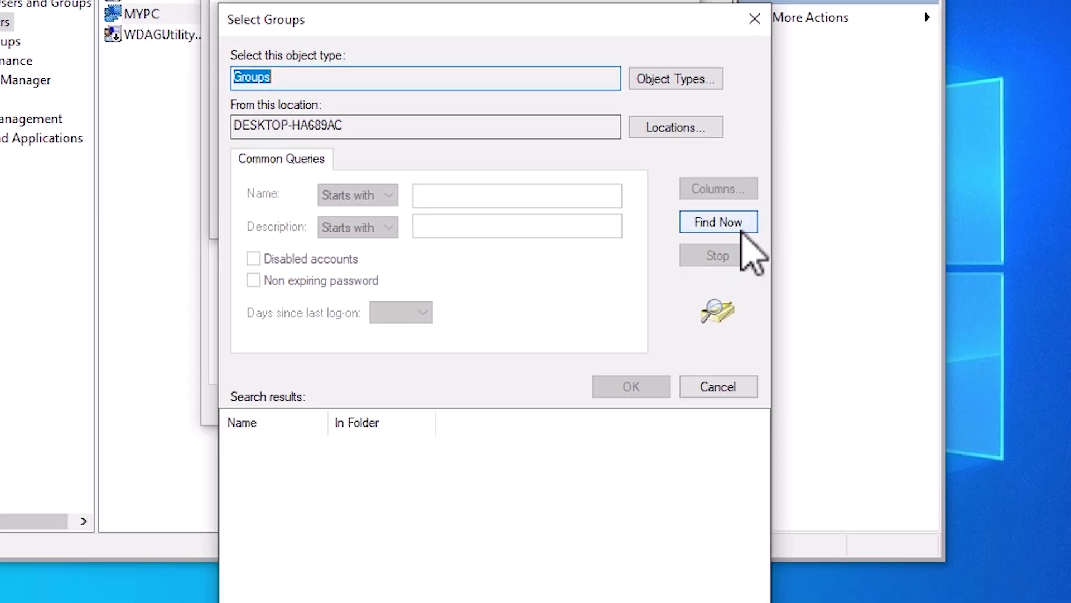
left_click(742, 228)
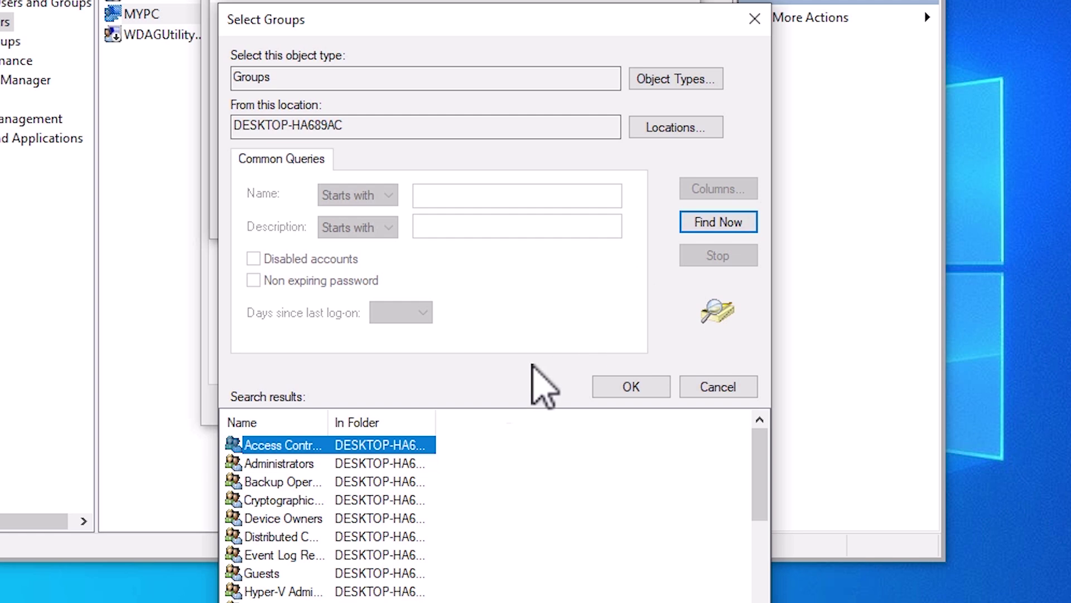
left_click_drag(330, 413, 408, 413)
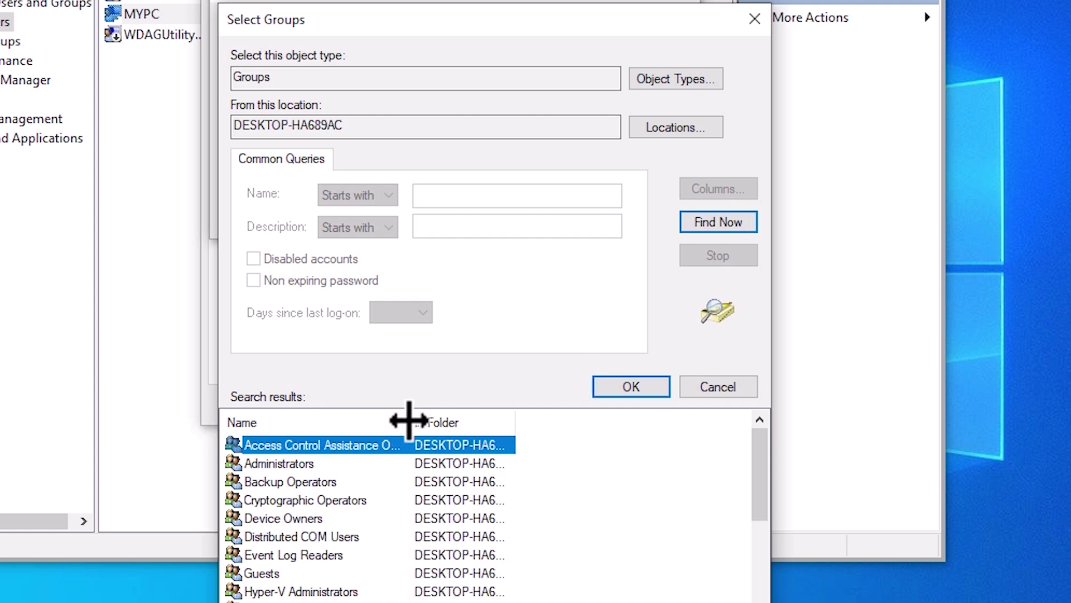
left_click(301, 465)
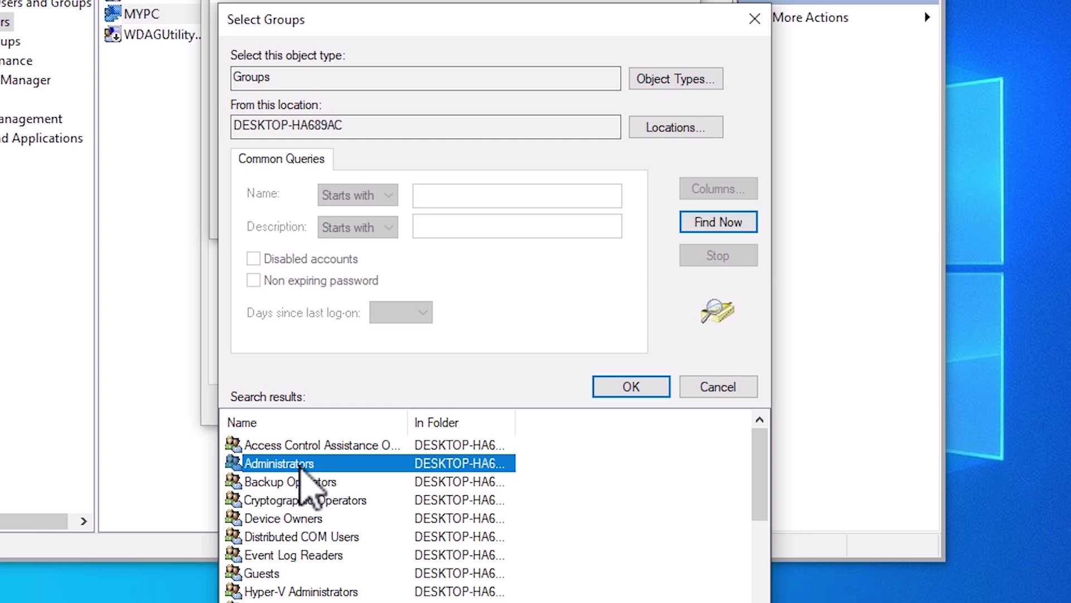
left_click(635, 386)
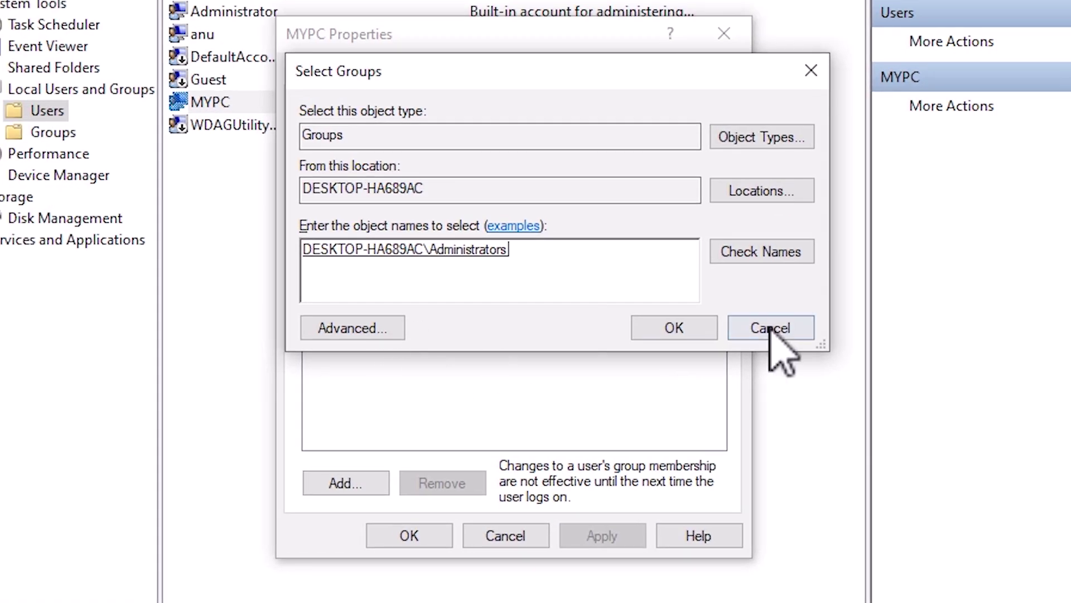
left_click(697, 330)
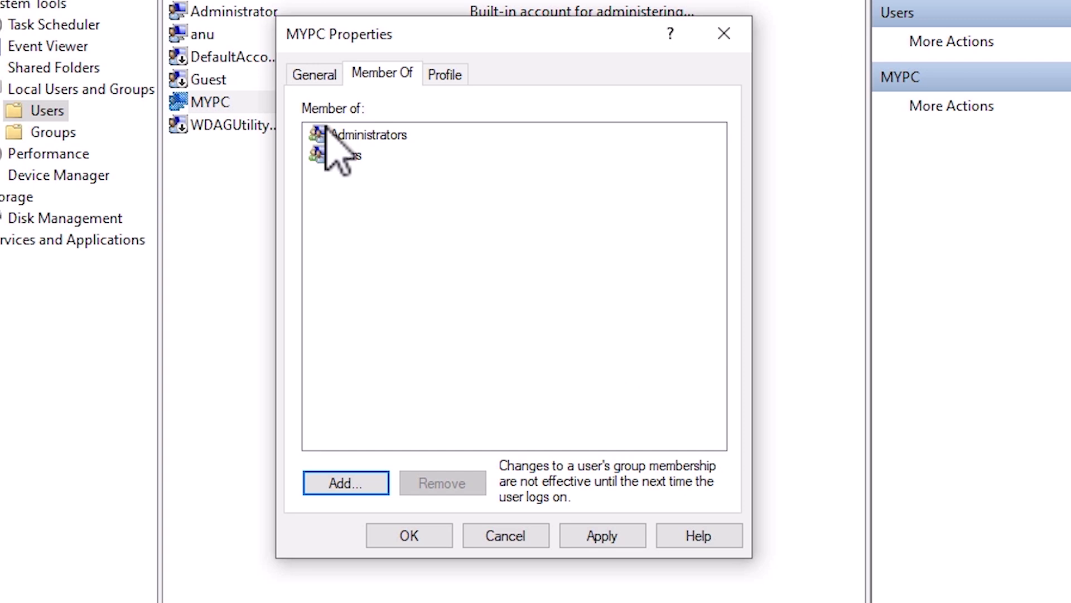
left_click(603, 536)
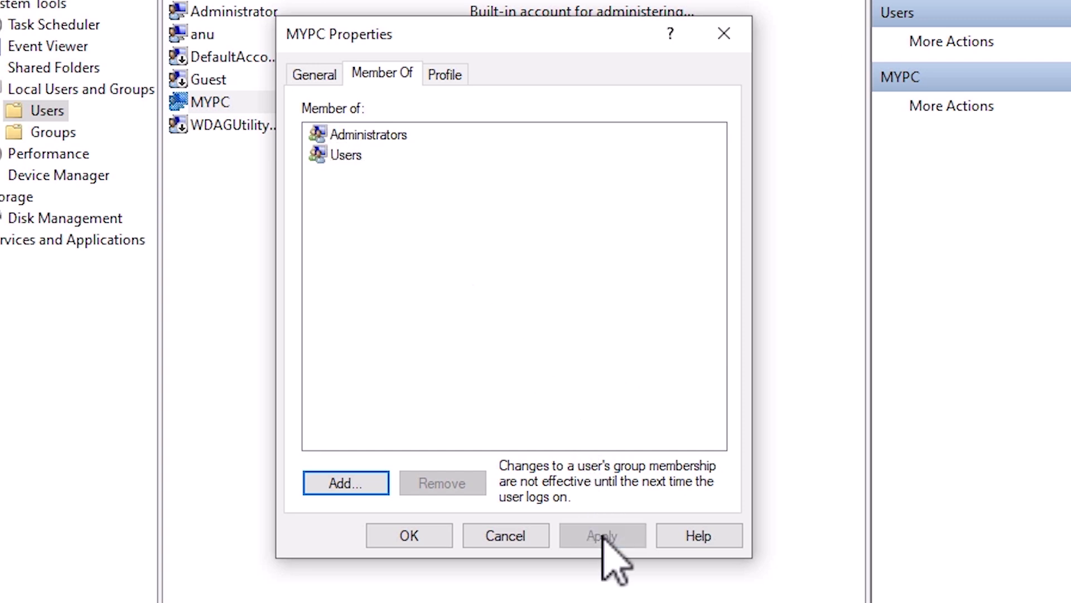
left_click(412, 536)
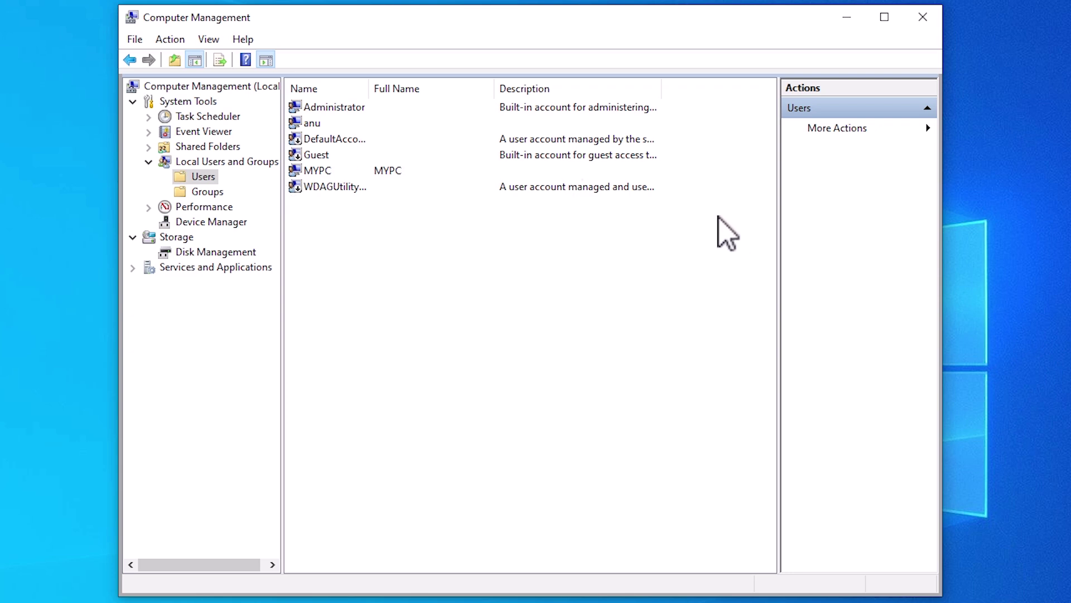
Close Computer Management, launch Settings by searching 'set', and go to Accounts > Other users.
left_click(929, 18)
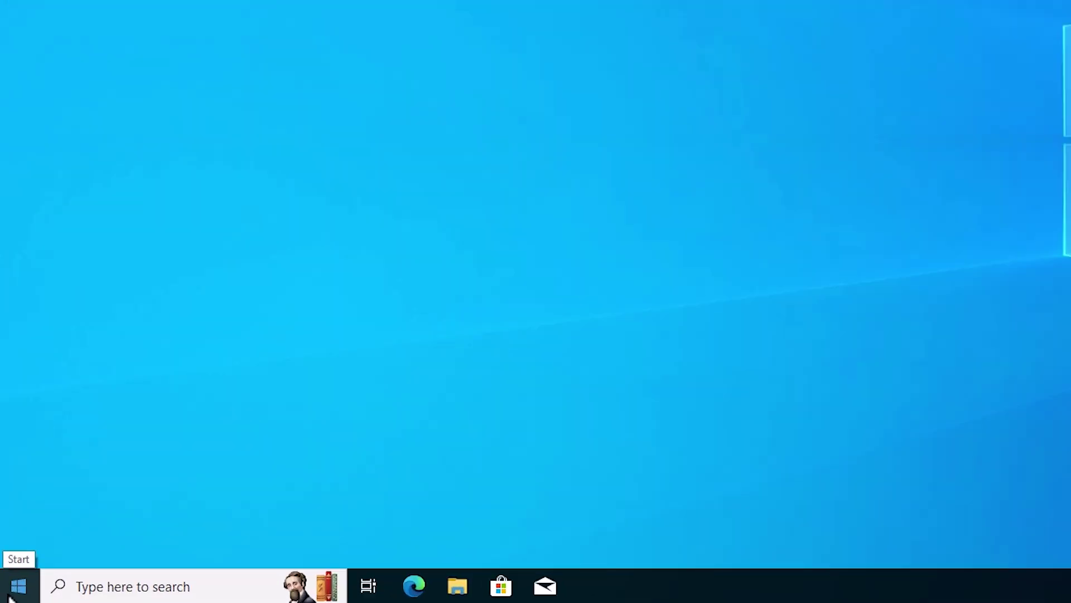
left_click(11, 588)
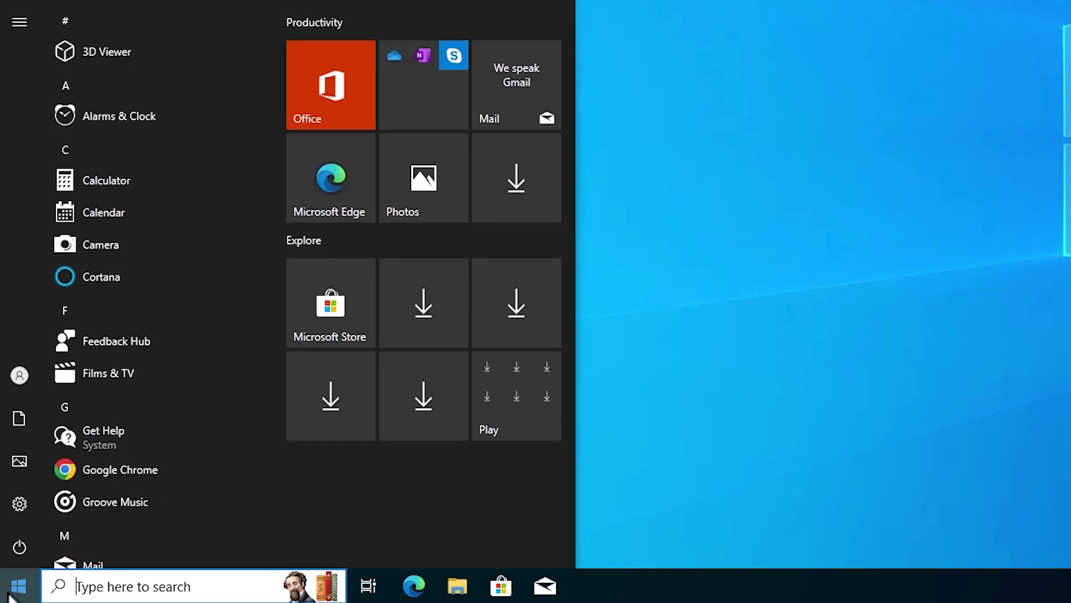
type("set")
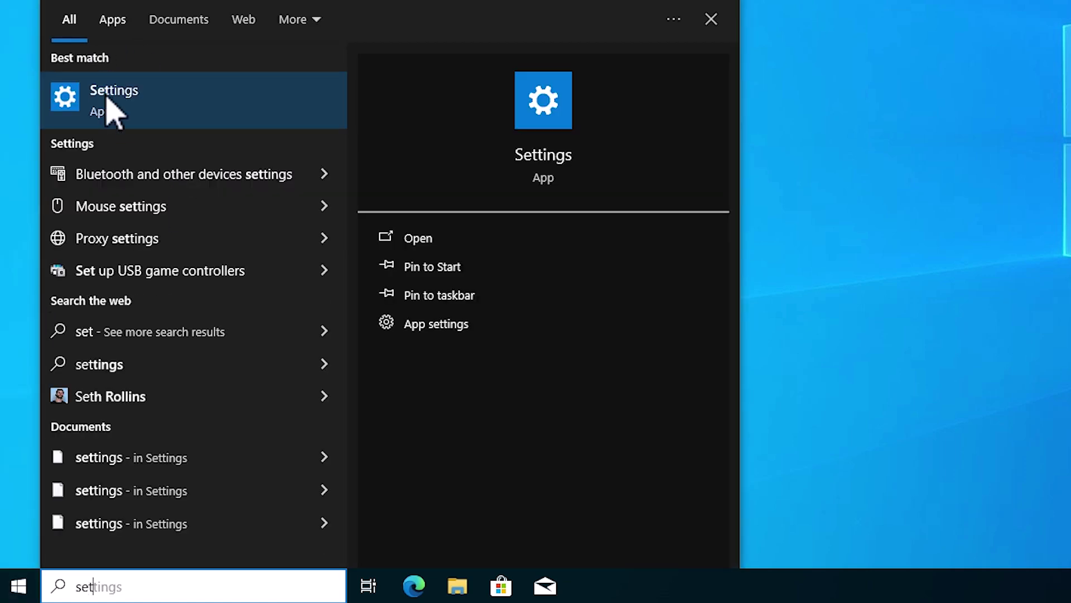
left_click(108, 103)
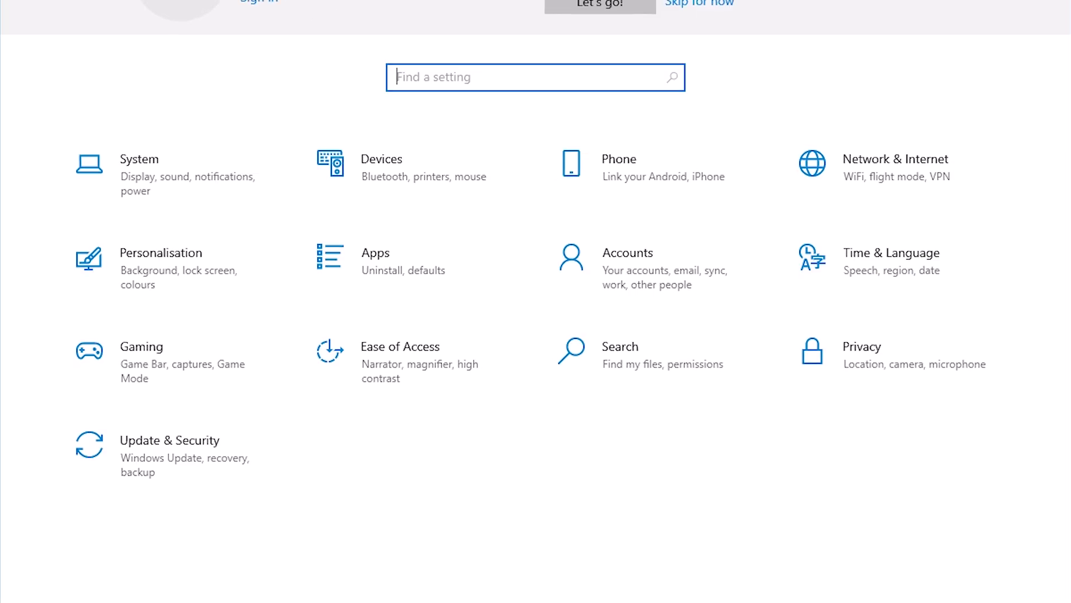
left_click(647, 256)
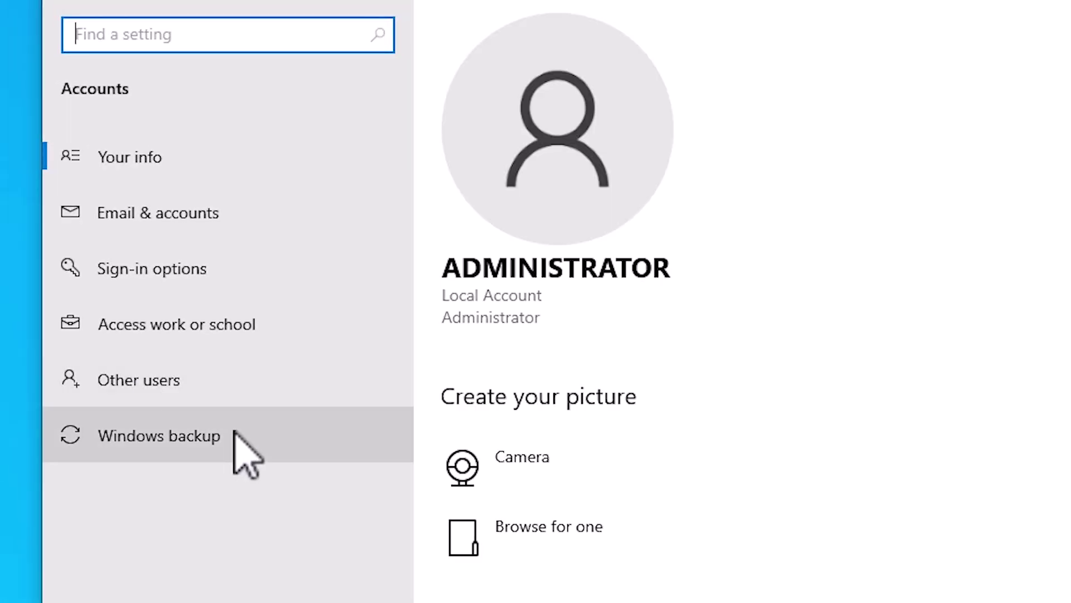
left_click(219, 383)
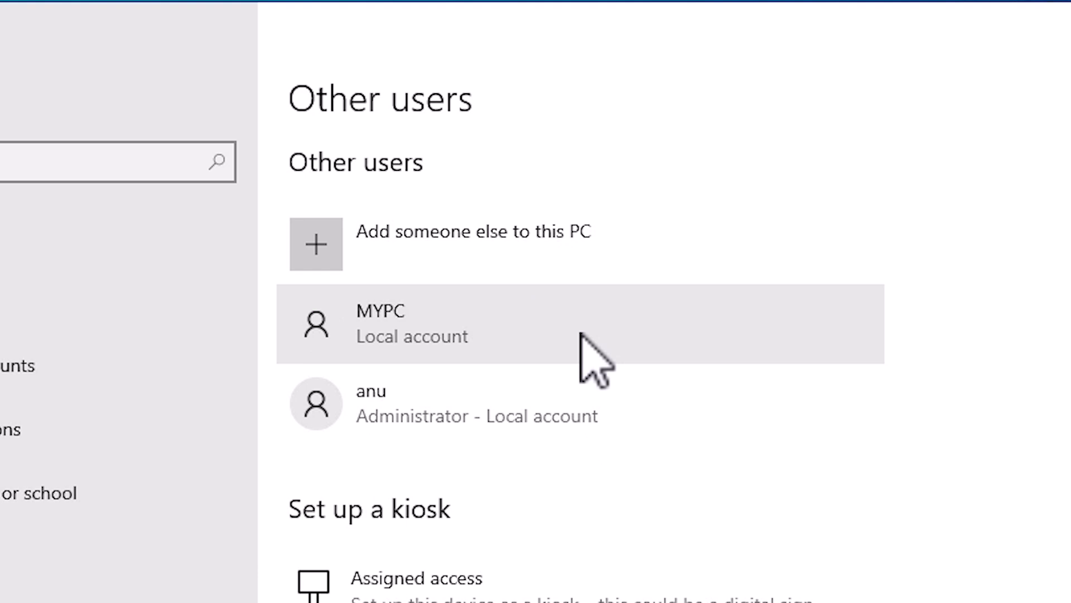
Change MYPC's account type to Administrator, confirm, and close Settings.
left_click(581, 334)
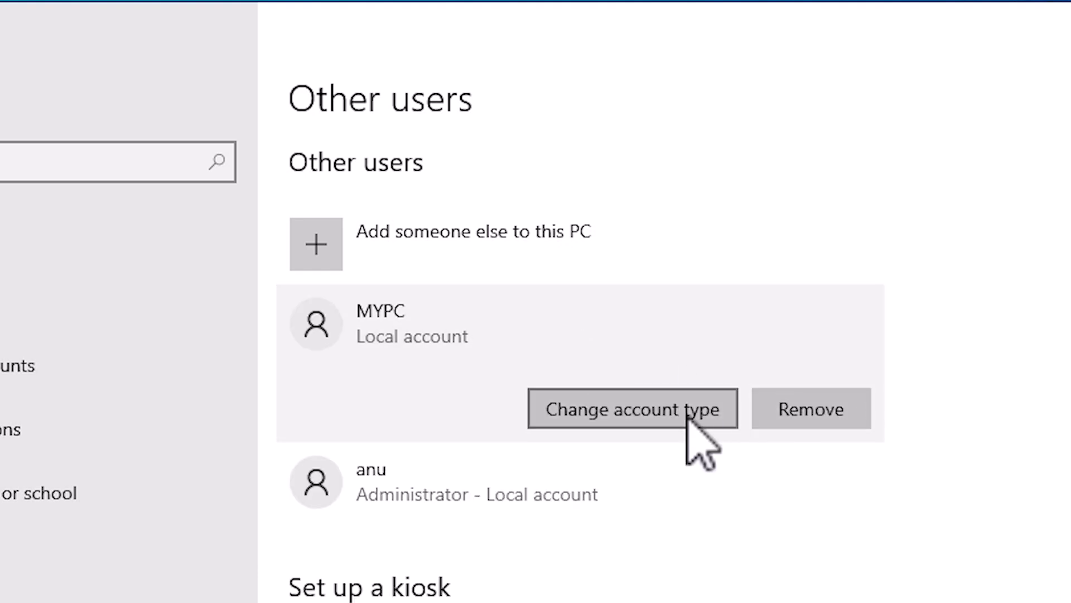
left_click(689, 416)
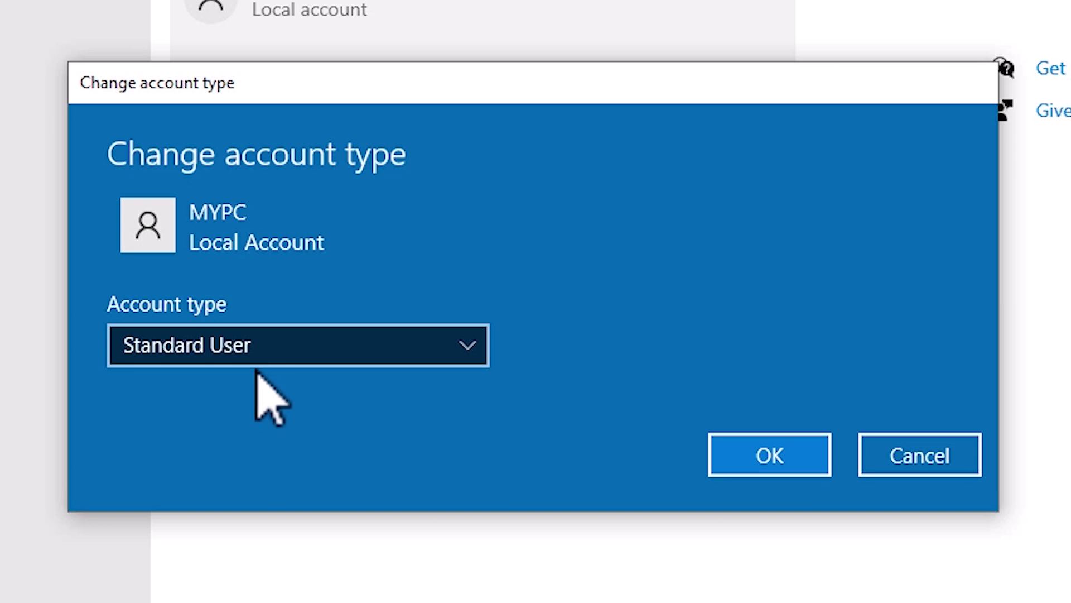
left_click(184, 351)
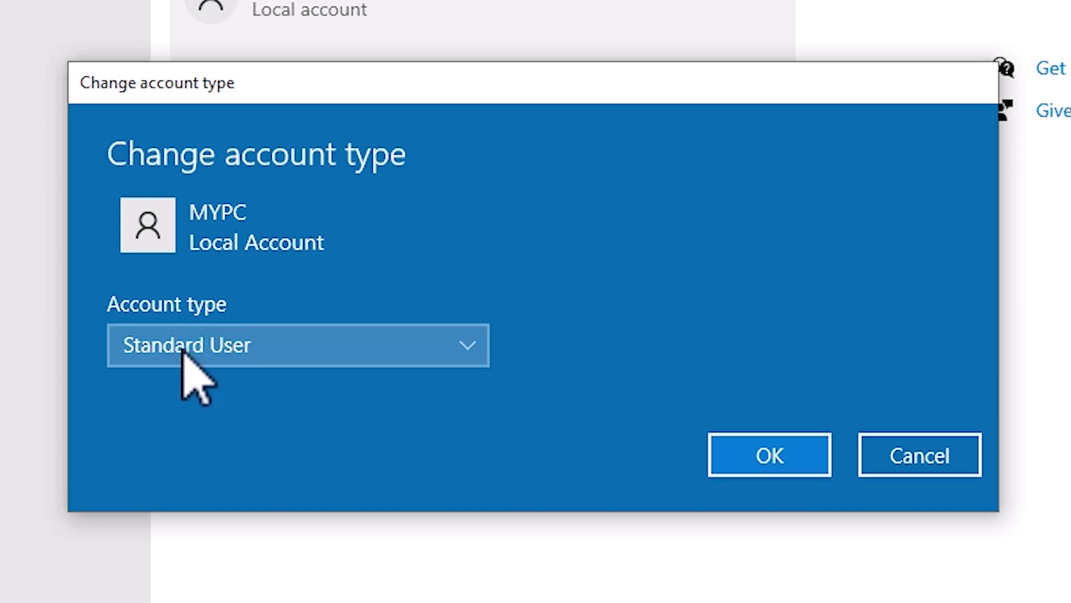
left_click(232, 307)
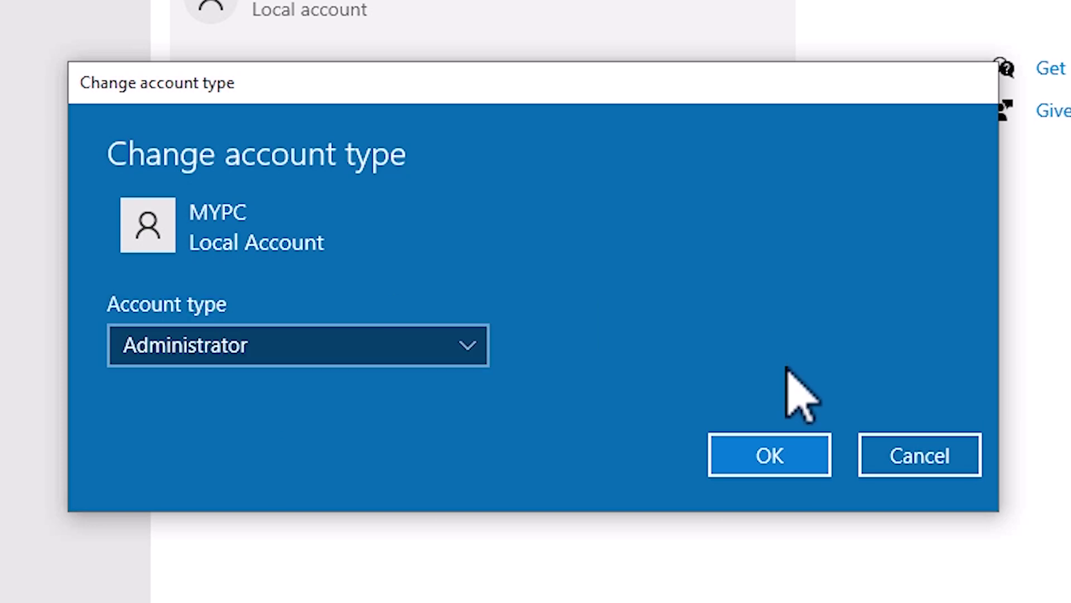
left_click(790, 447)
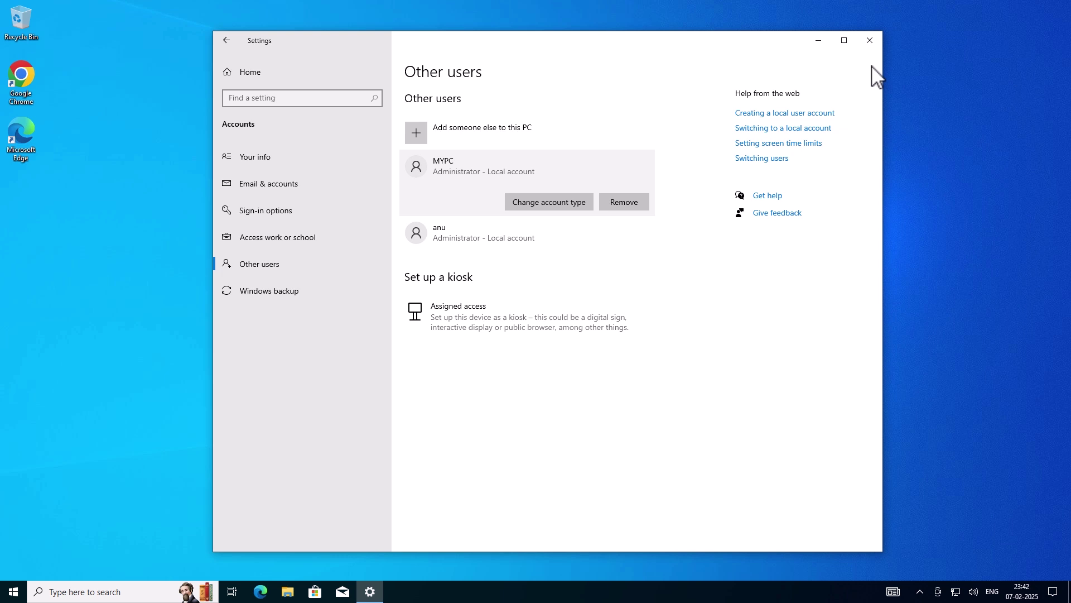
left_click(877, 41)
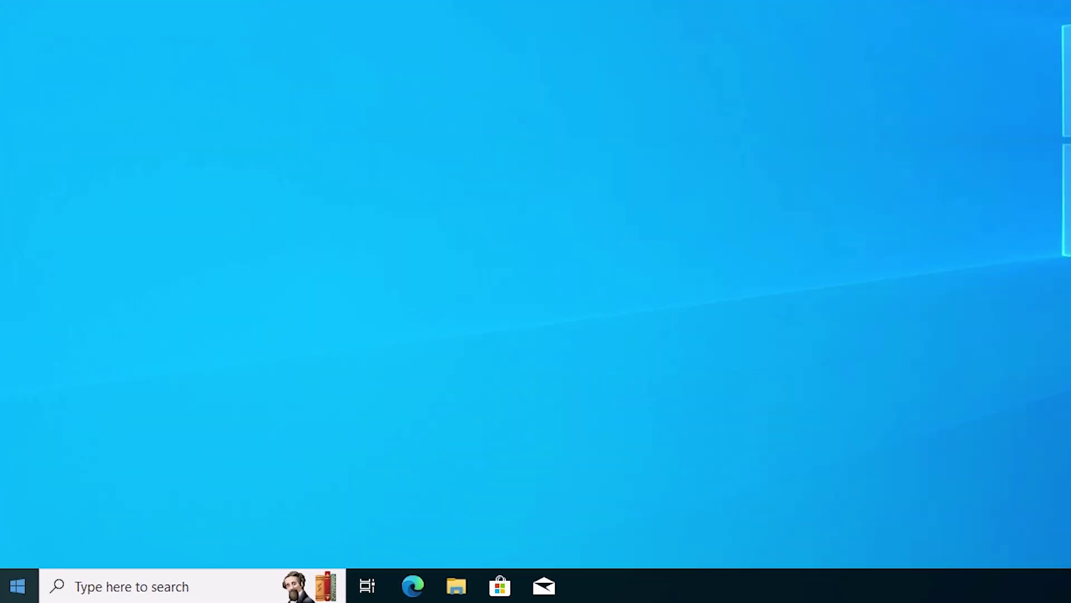
Sign out of Administrator and sign in as MYPC with its password.
key("super")
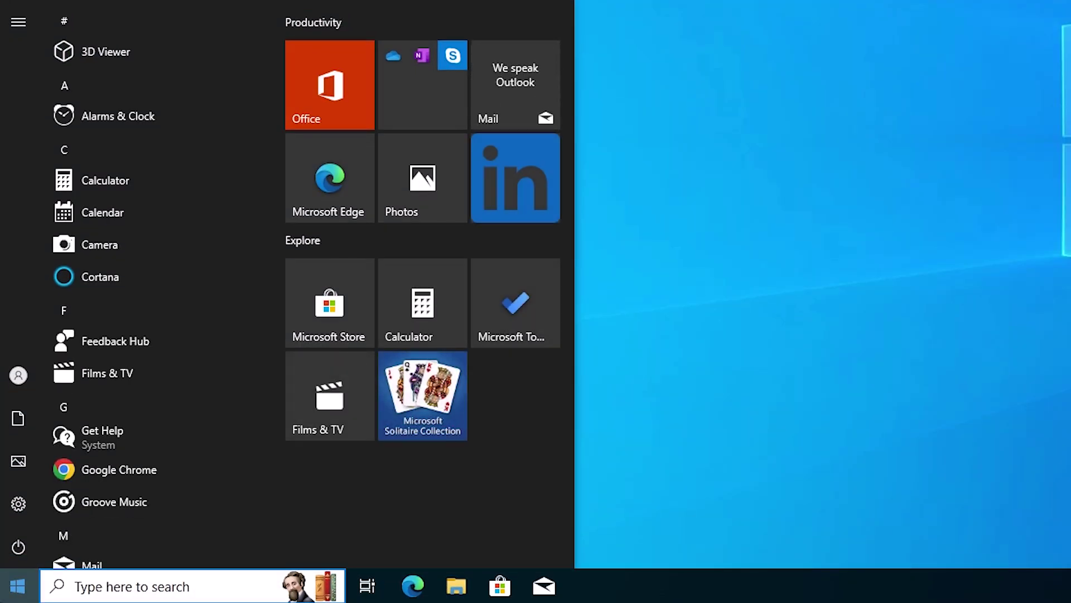
left_click(18, 380)
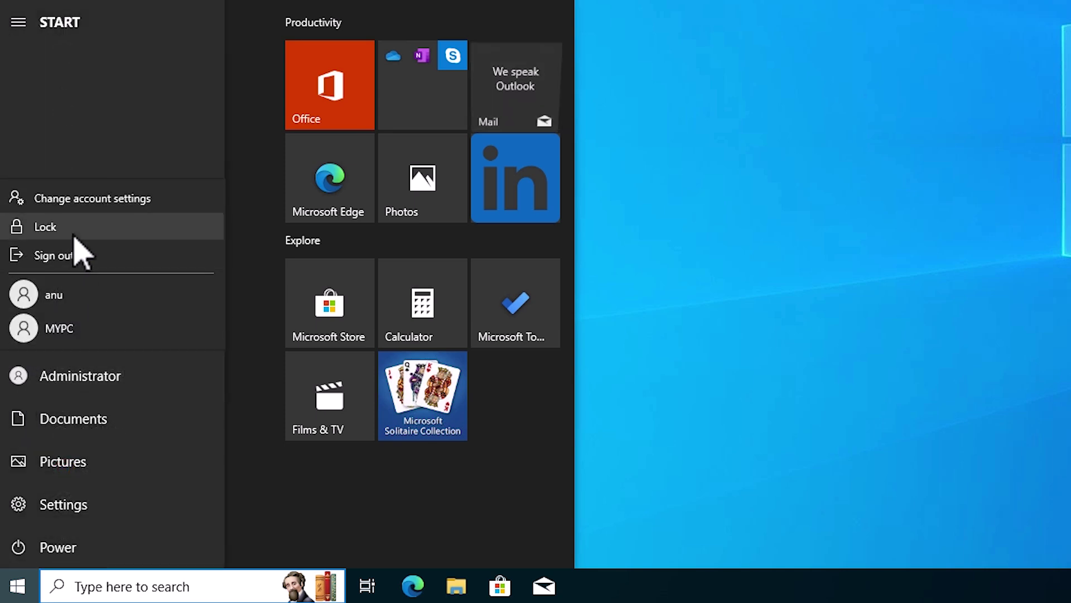
left_click(69, 256)
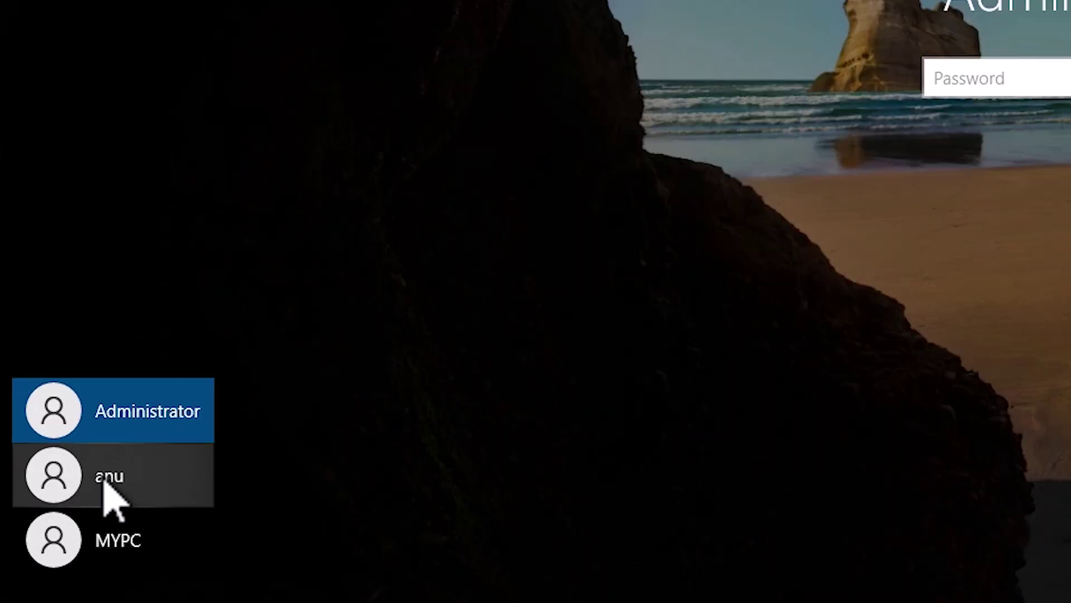
left_click(142, 549)
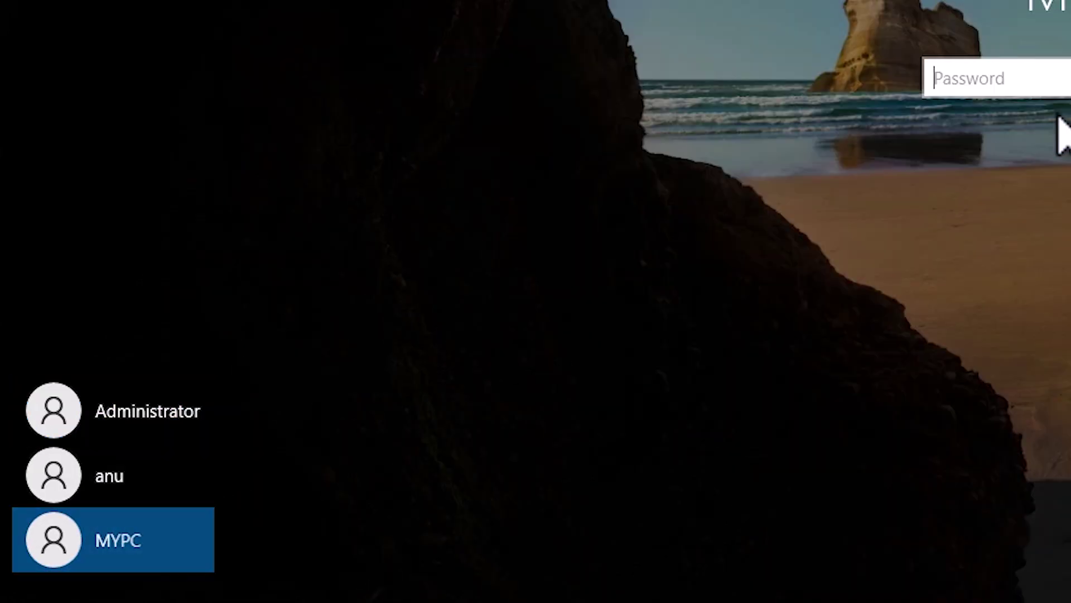
type("123")
key("Return")
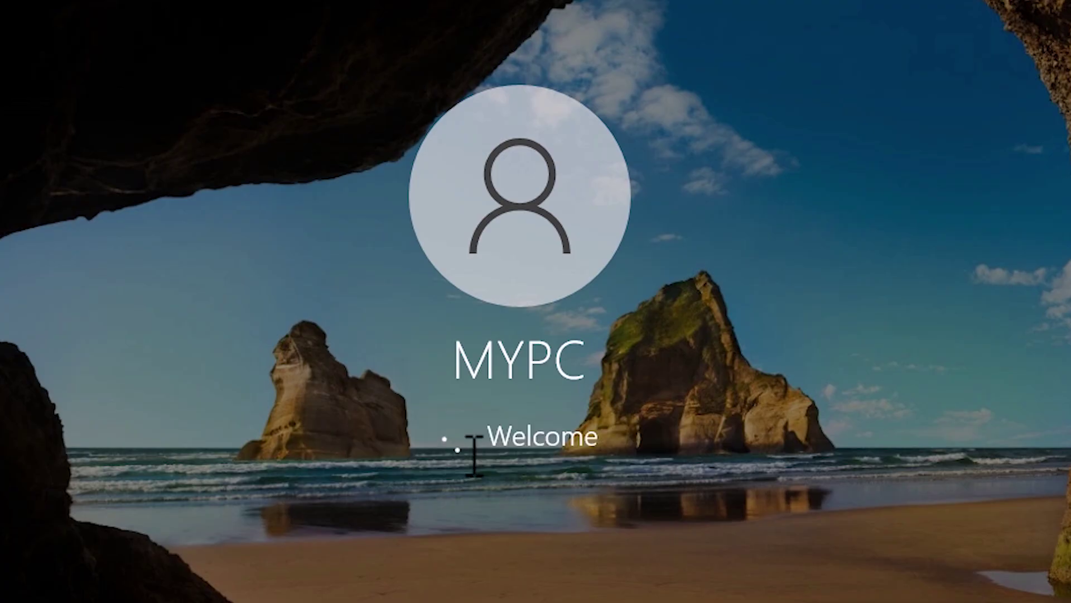